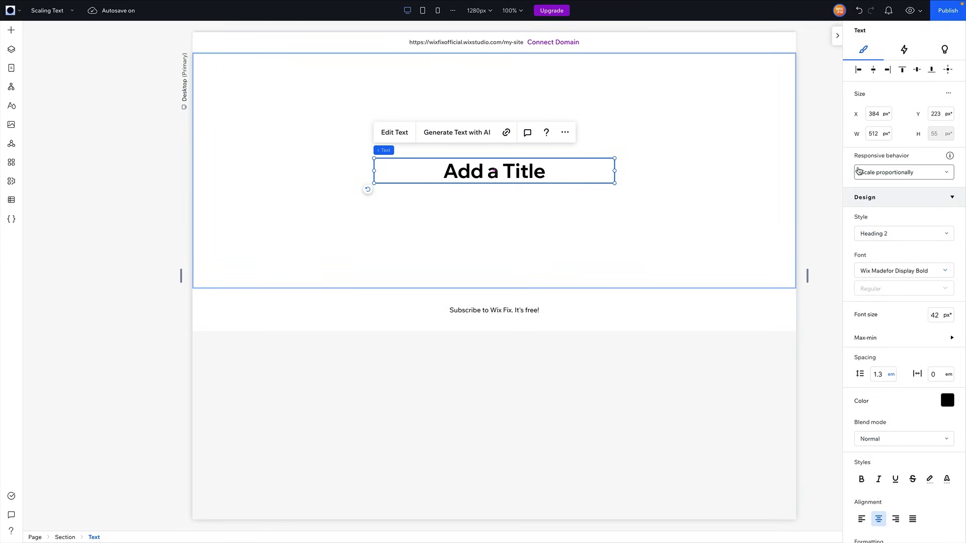
Set the title's responsive behavior to Fixed and preview it by resizing the canvas narrower
click(901, 180)
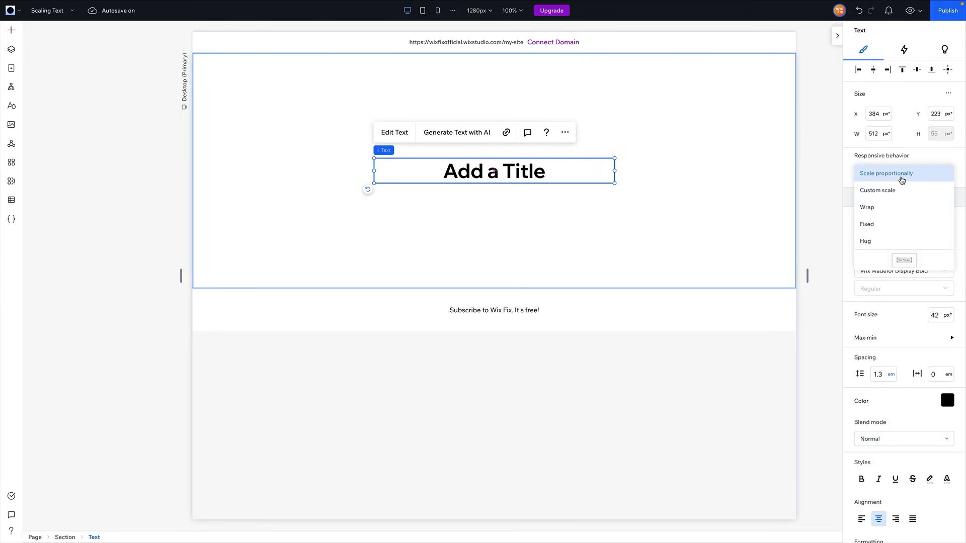
click(885, 225)
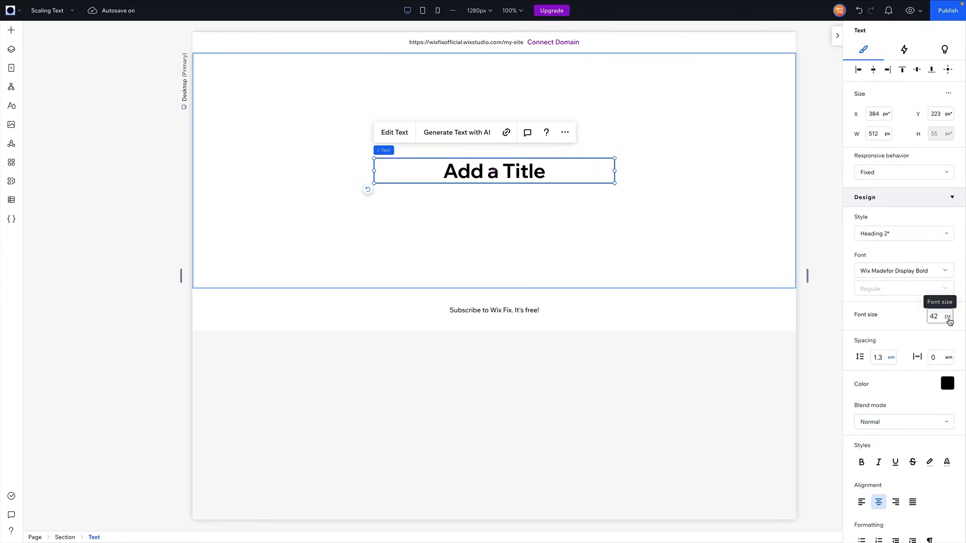
click(815, 271)
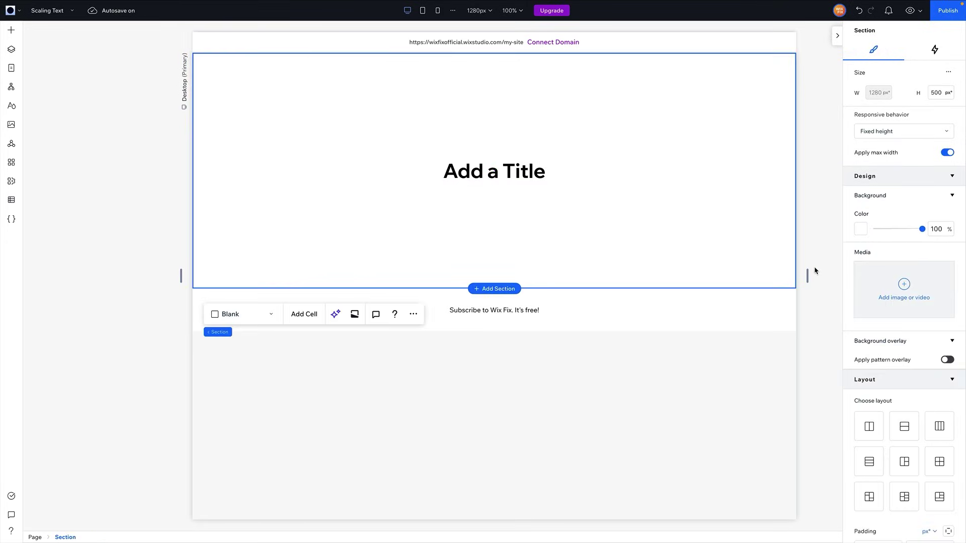
drag(806, 276, 751, 247)
Set the title's responsive behavior to Scale proportionally and preview it by resizing the canvas
click(532, 175)
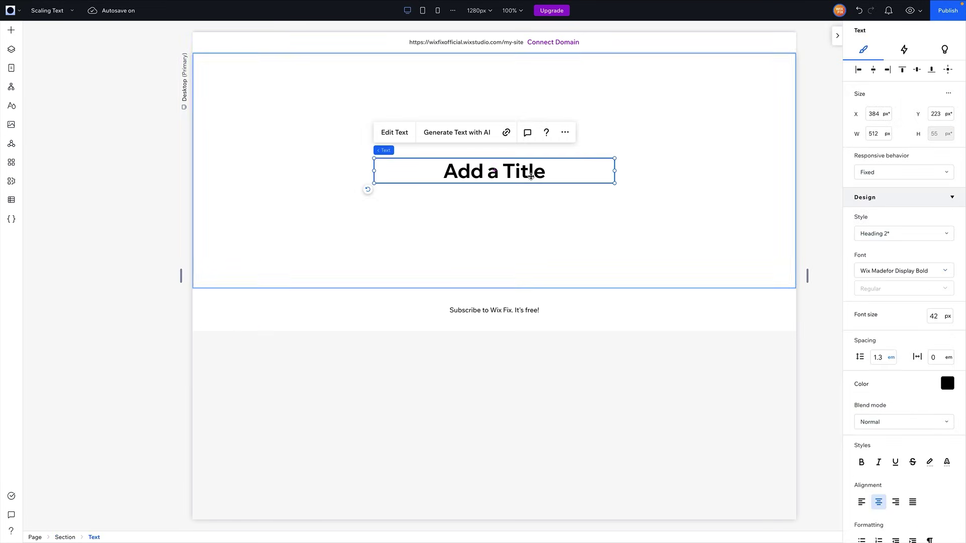
click(867, 171)
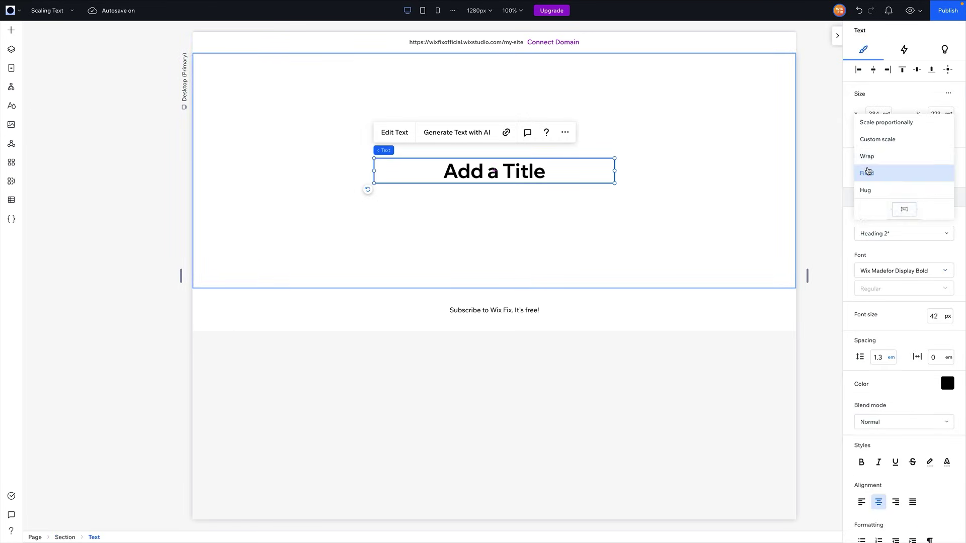
click(886, 126)
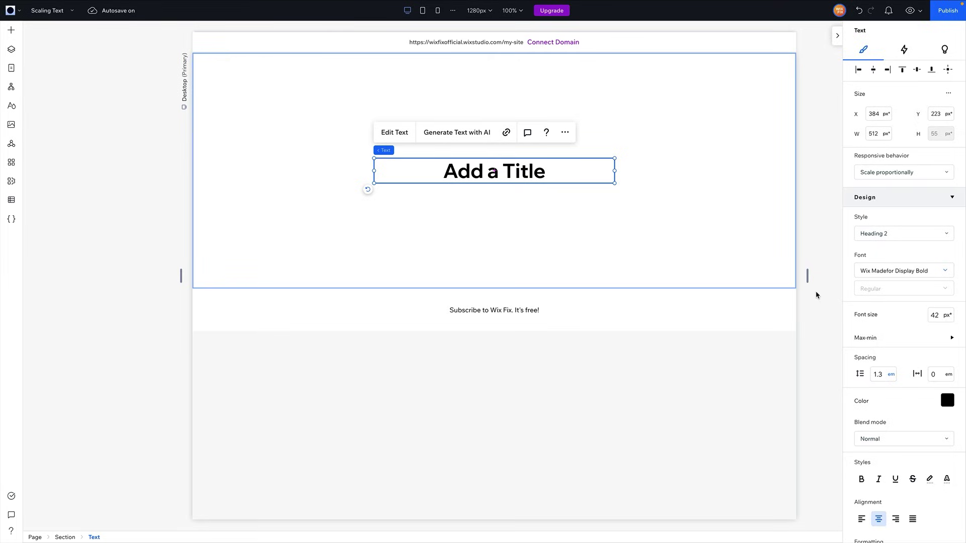
mouse_move(807, 276)
mouse_down()
mouse_move(897, 276)
mouse_move(699, 273)
mouse_move(950, 276)
mouse_move(697, 271)
mouse_move(904, 259)
mouse_move(730, 254)
mouse_move(865, 259)
mouse_move(805, 259)
mouse_up()
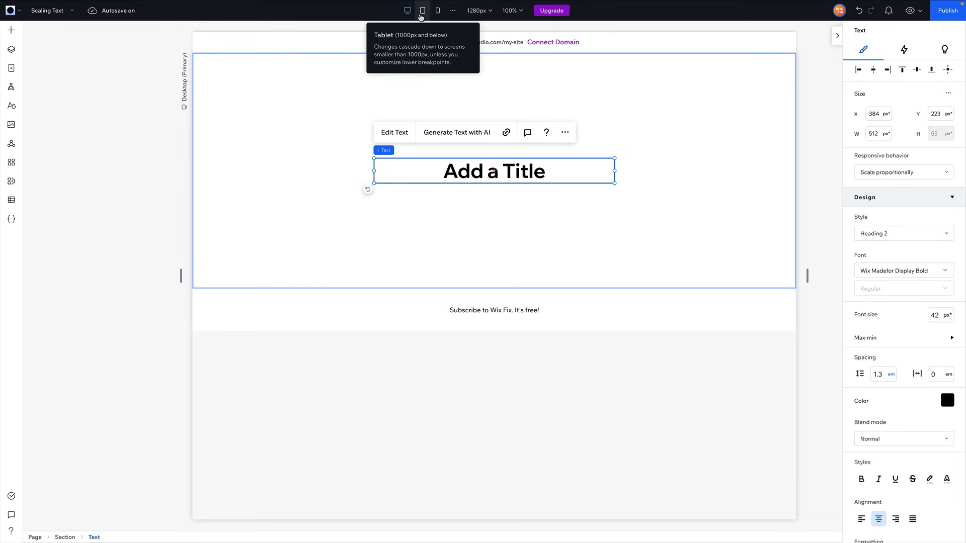
Check the title's font size at the mobile and tablet breakpoints and return to the desktop breakpoint
click(438, 11)
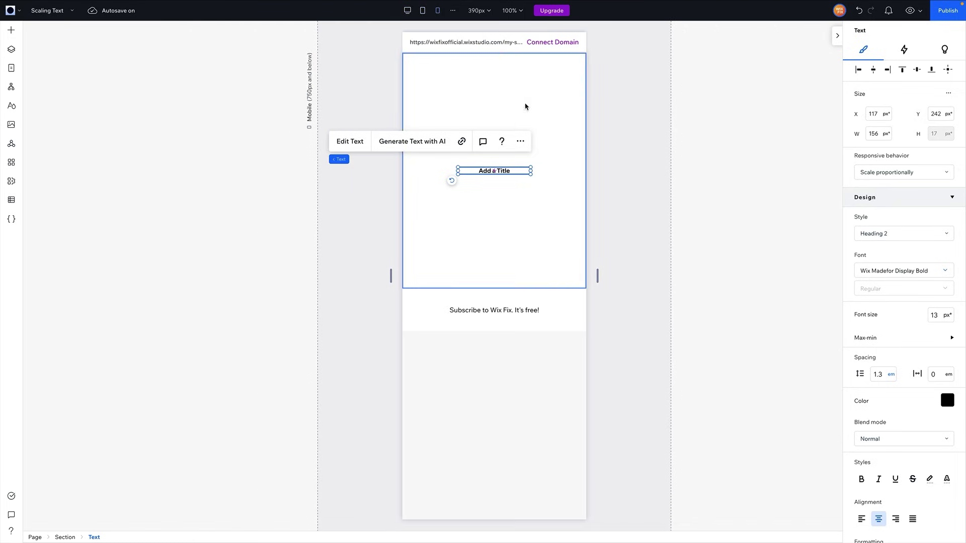
click(423, 11)
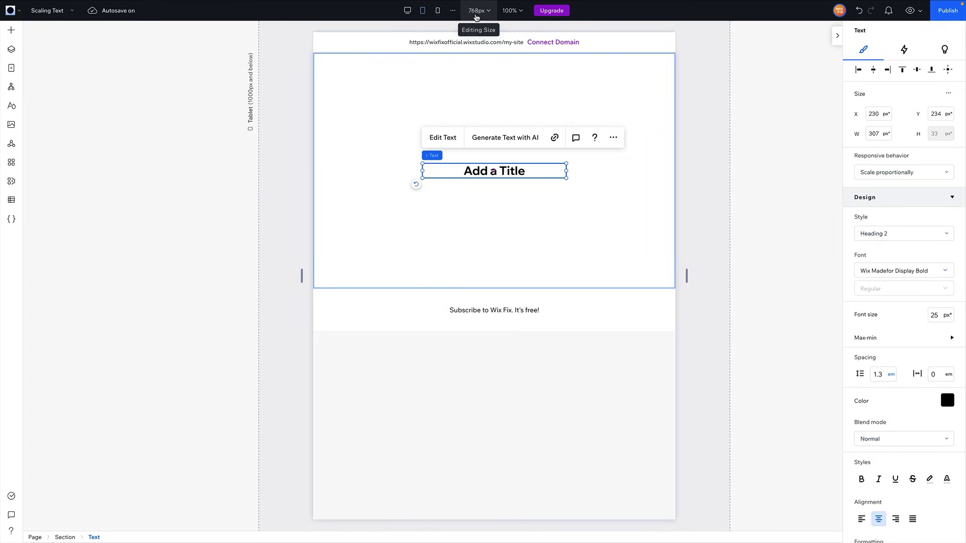
click(407, 10)
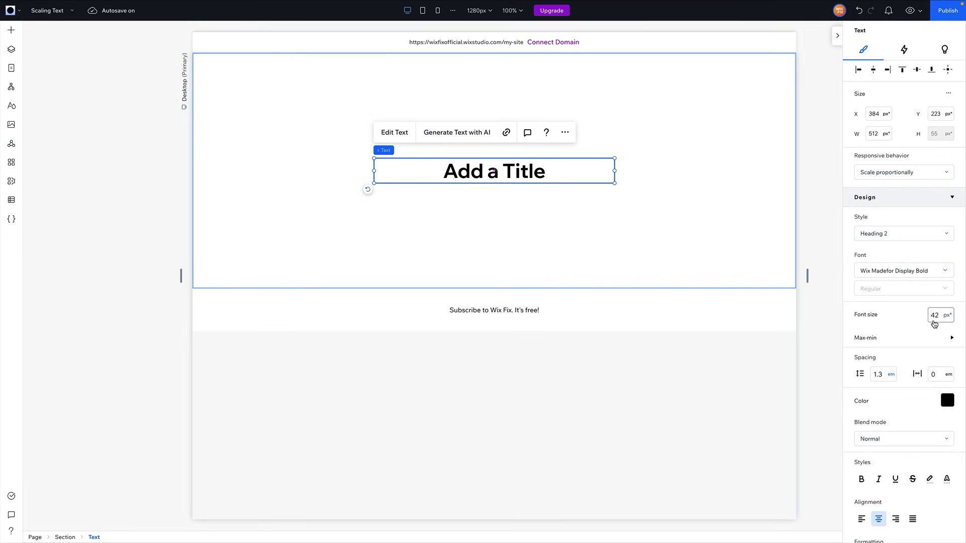
Set the desktop editing size to 2000 px to check the title's scaled font size, and restore it to 1280 px
click(478, 11)
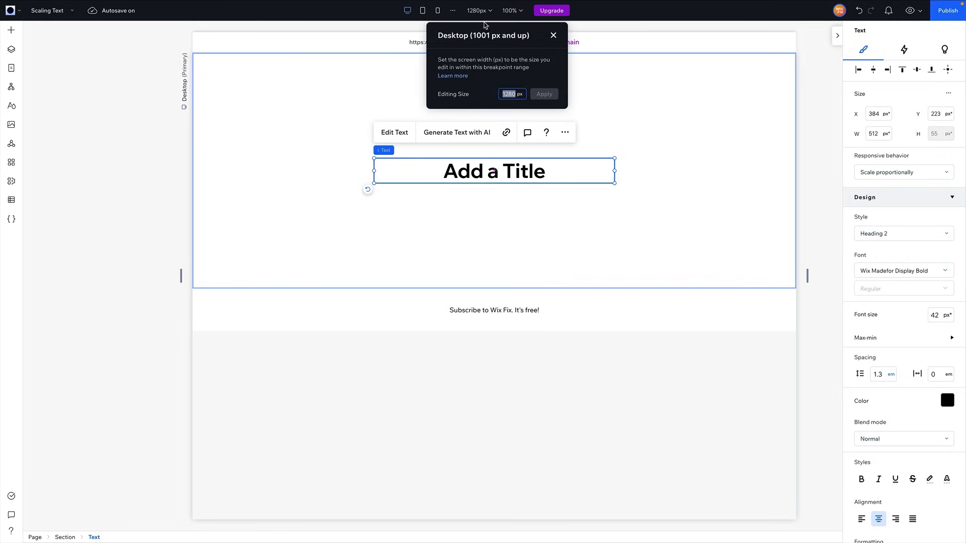
text(2000)
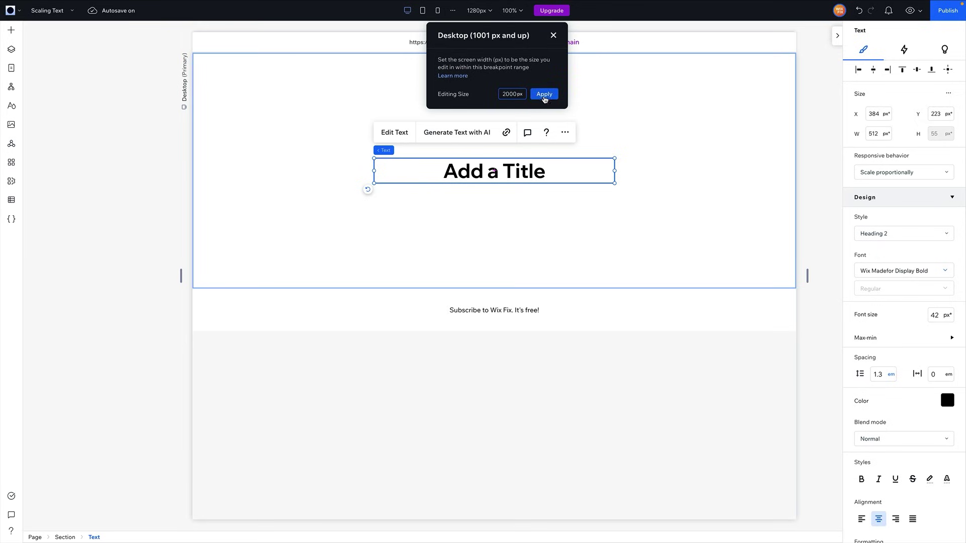
click(544, 95)
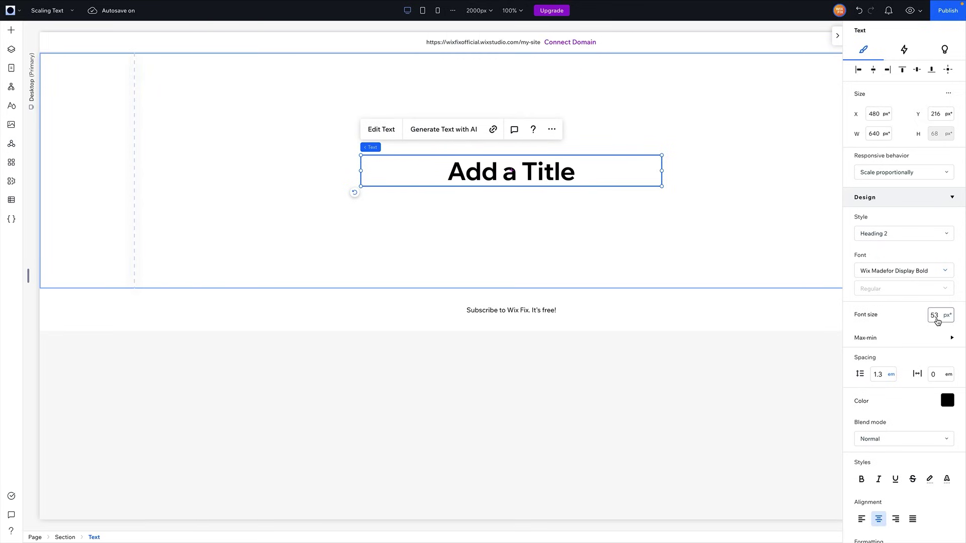
click(478, 11)
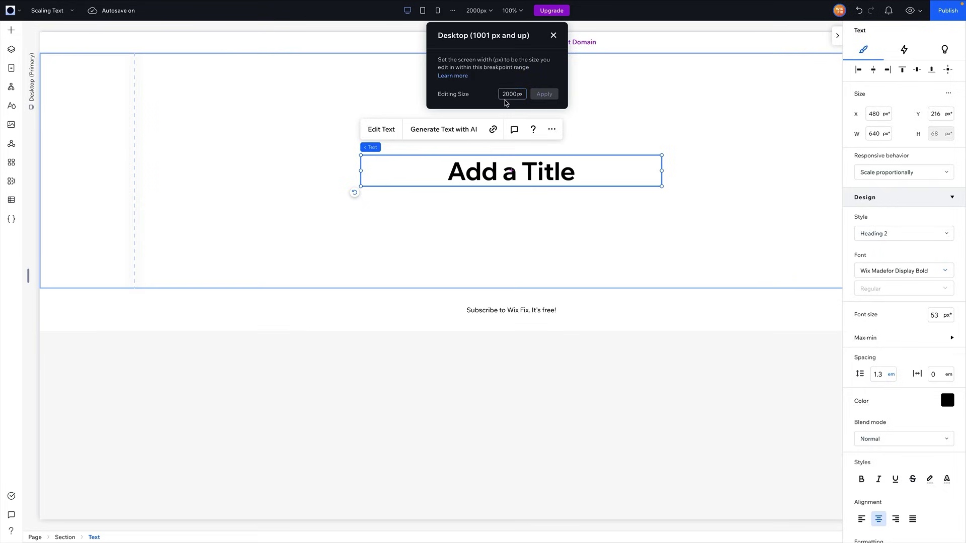
double_click(506, 99)
text(1280)
click(544, 96)
click(731, 172)
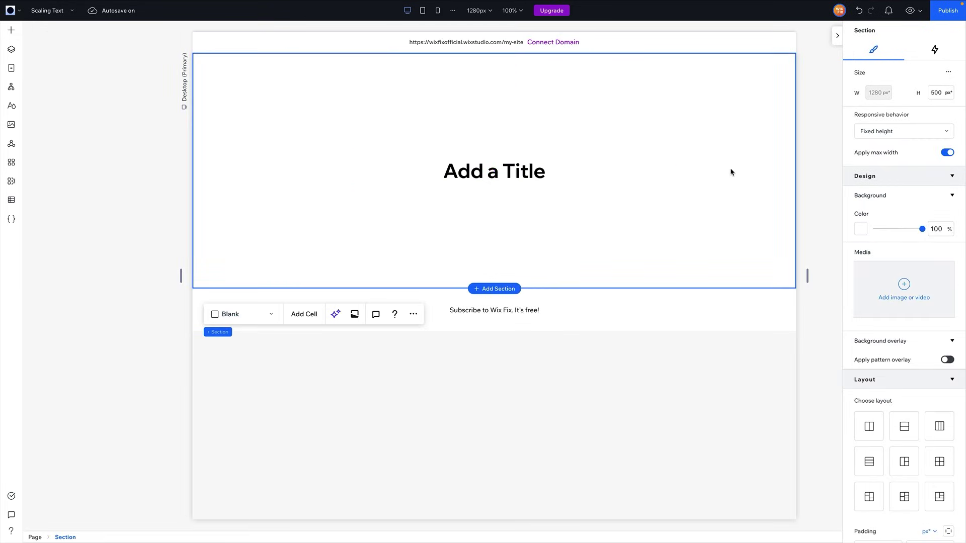
Examine the title's max-min font size options and its font size at the mobile breakpoint, and return to desktop
click(529, 183)
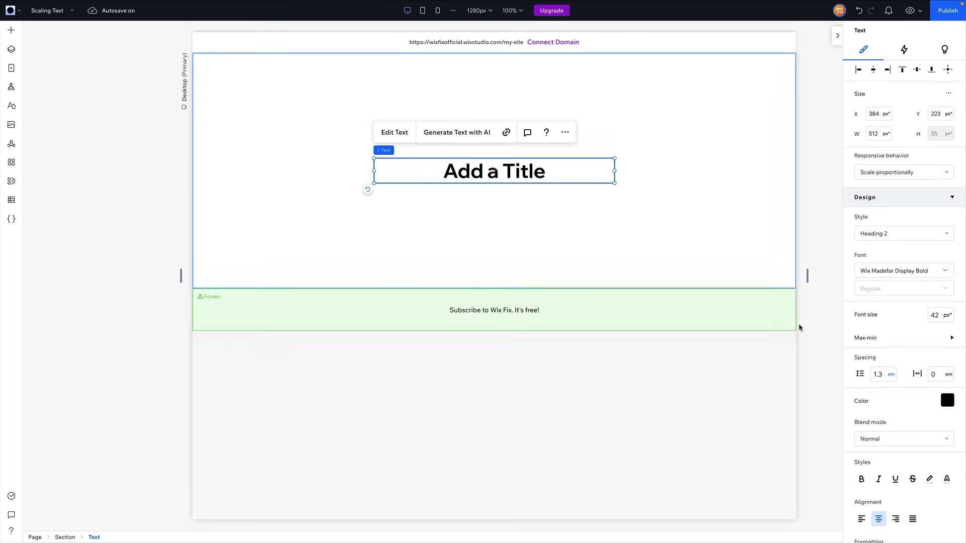
click(870, 341)
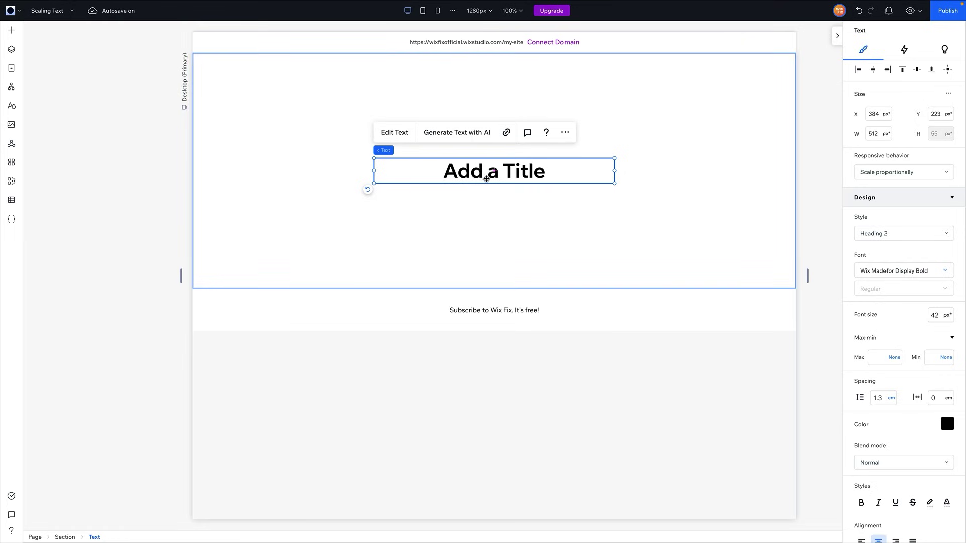
click(438, 17)
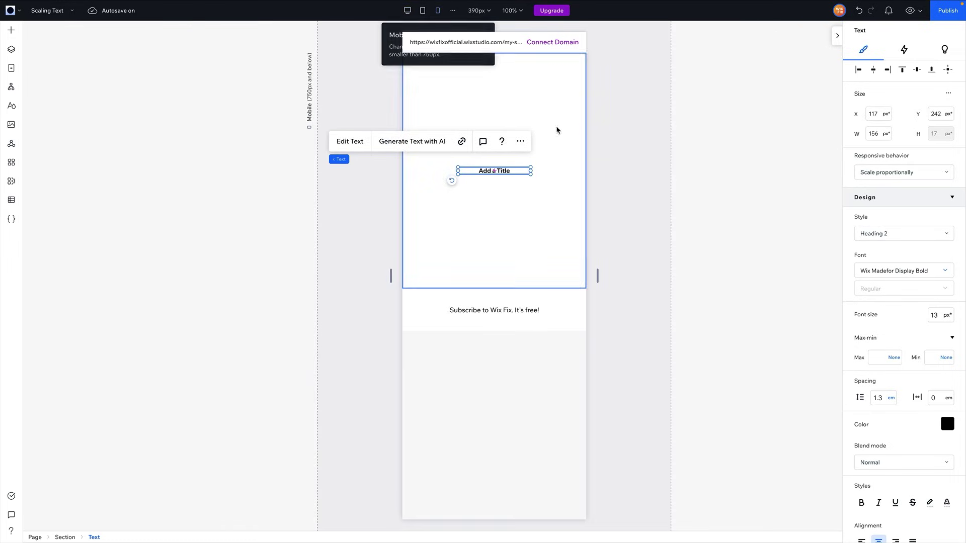
click(937, 322)
click(408, 12)
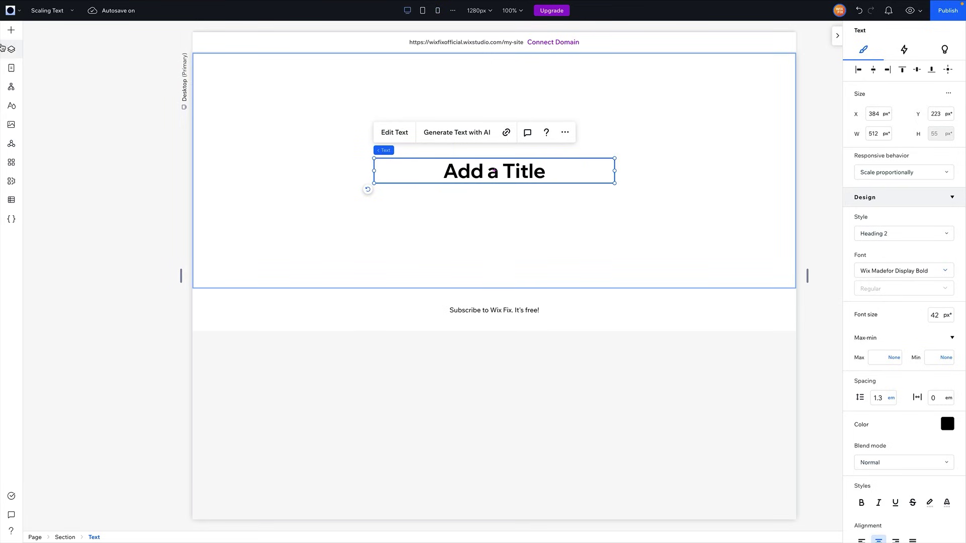
Add a paragraph text element below the title, centre-aligned and widened to match the title's width
click(11, 30)
drag(231, 133, 504, 222)
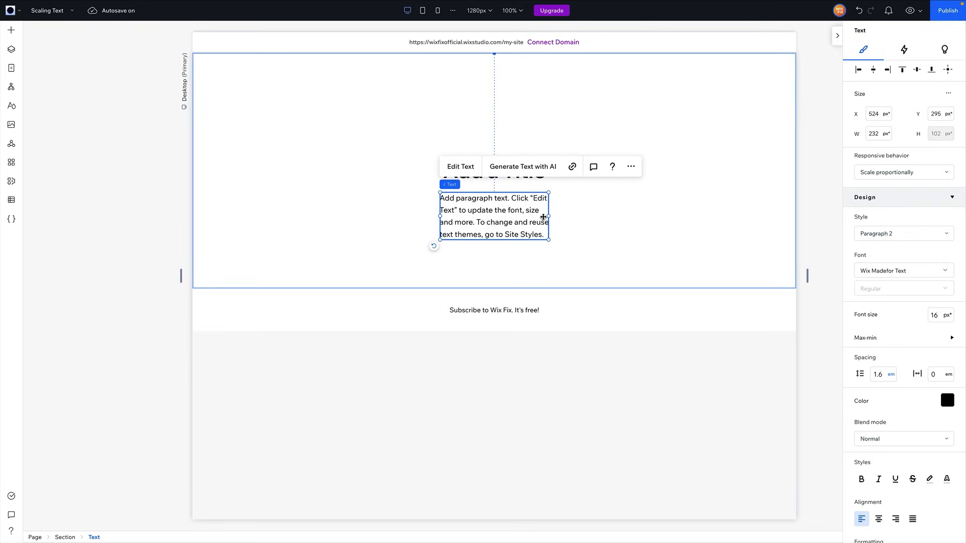
scroll(870, 358, down, 3)
click(878, 386)
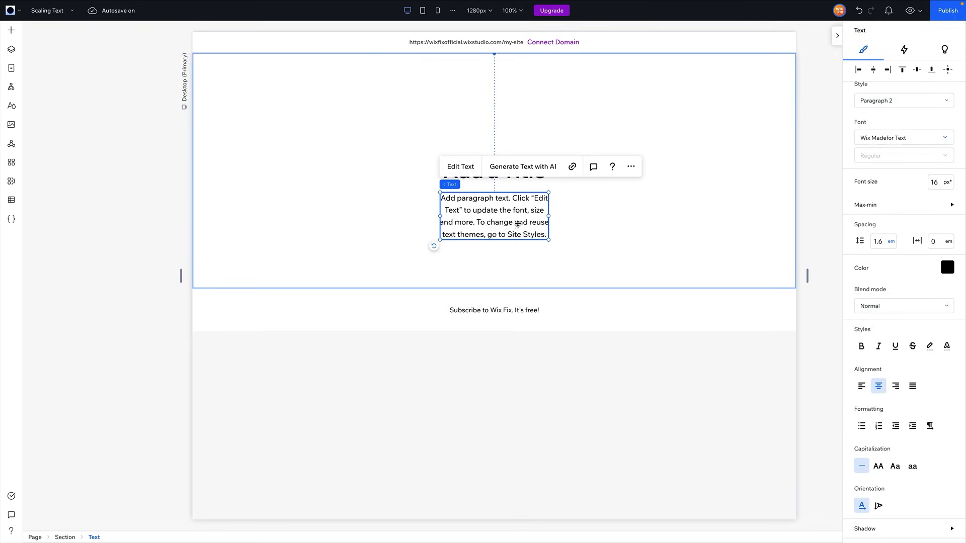
drag(549, 216, 615, 203)
click(650, 206)
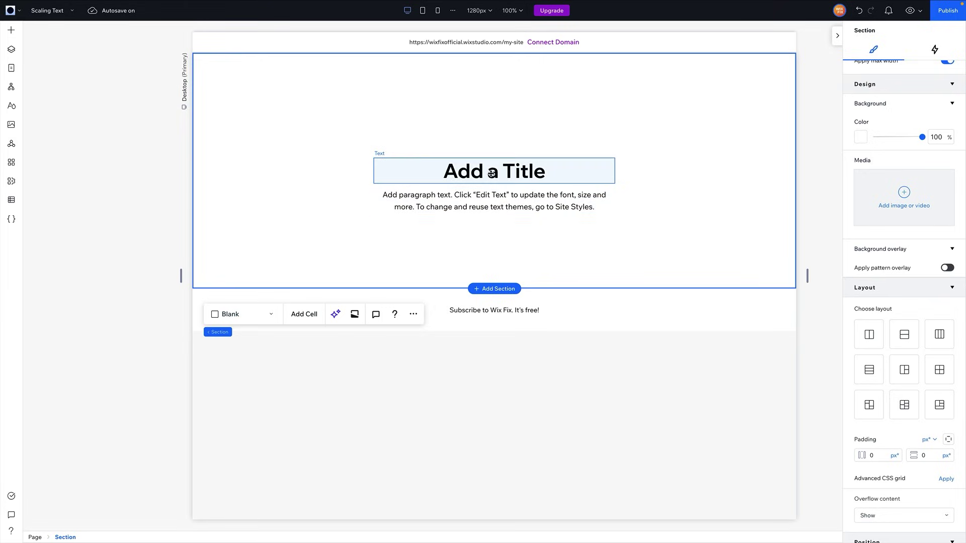
Stack the title and paragraph in the desktop view, checking their mobile layout before and after stacking
click(437, 11)
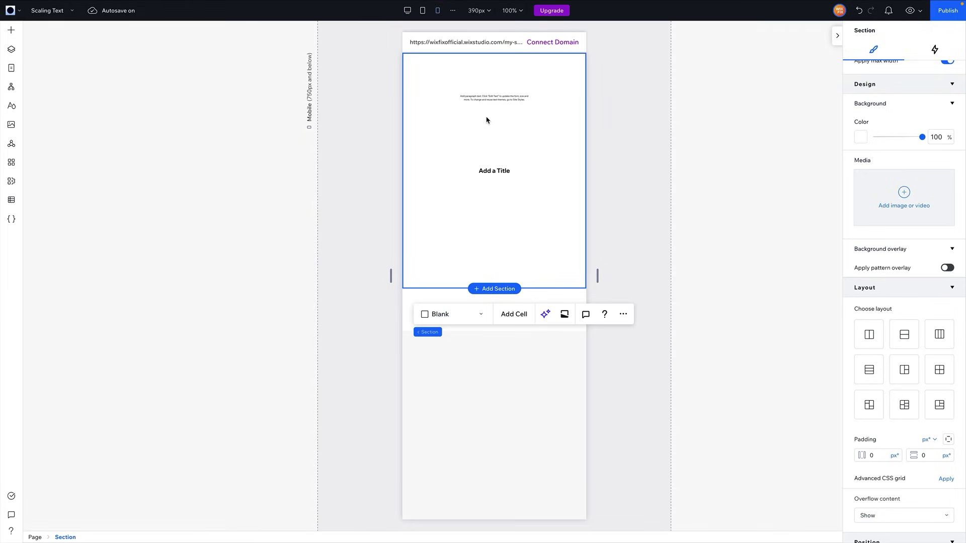
click(408, 10)
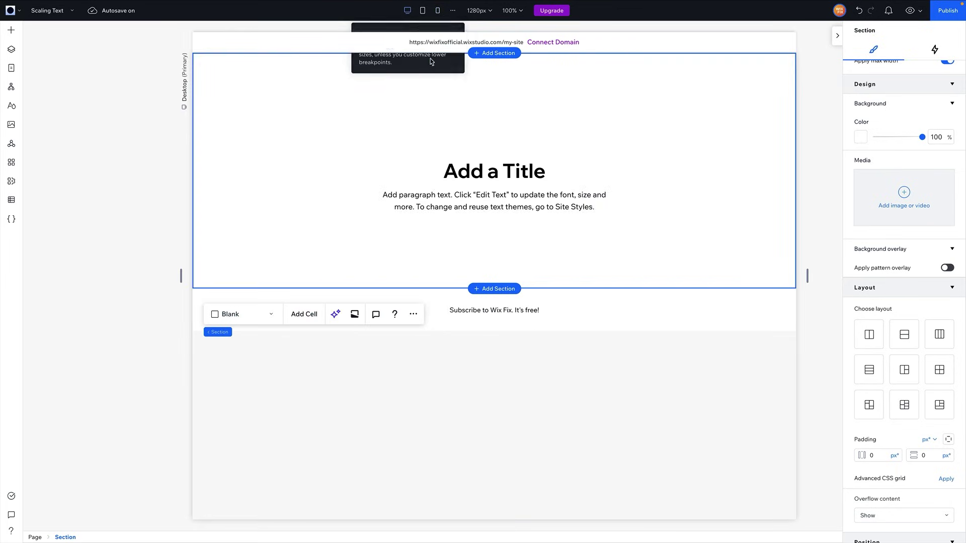
click(480, 181)
shift+click(480, 200)
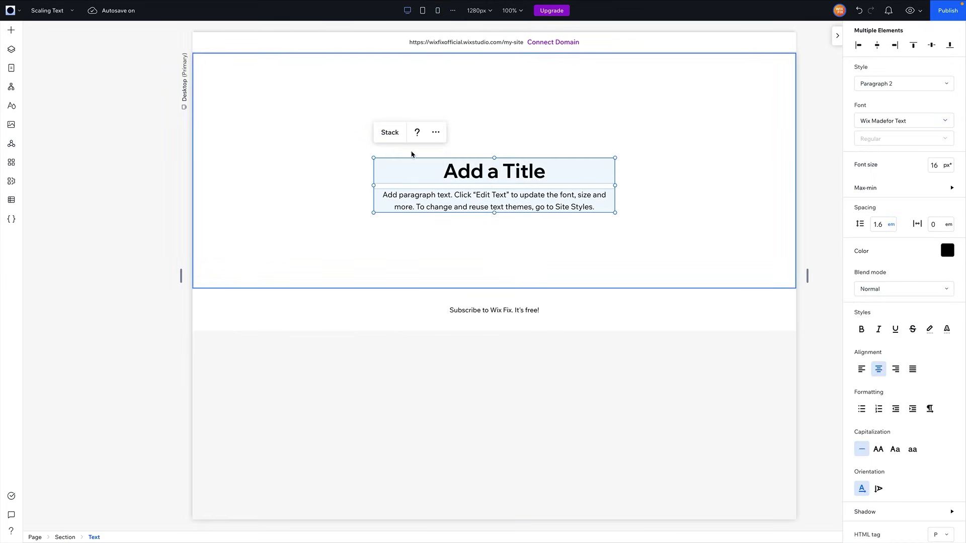
click(392, 132)
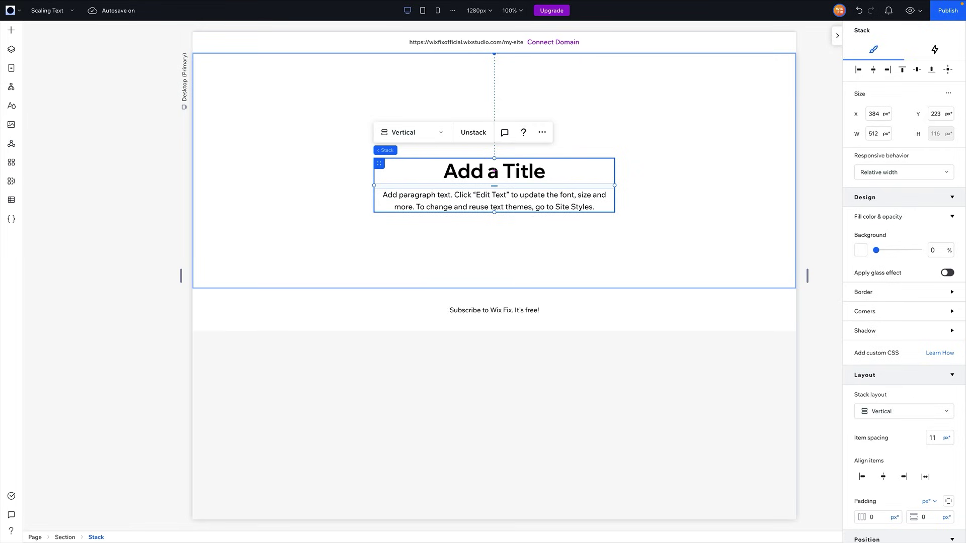
click(437, 13)
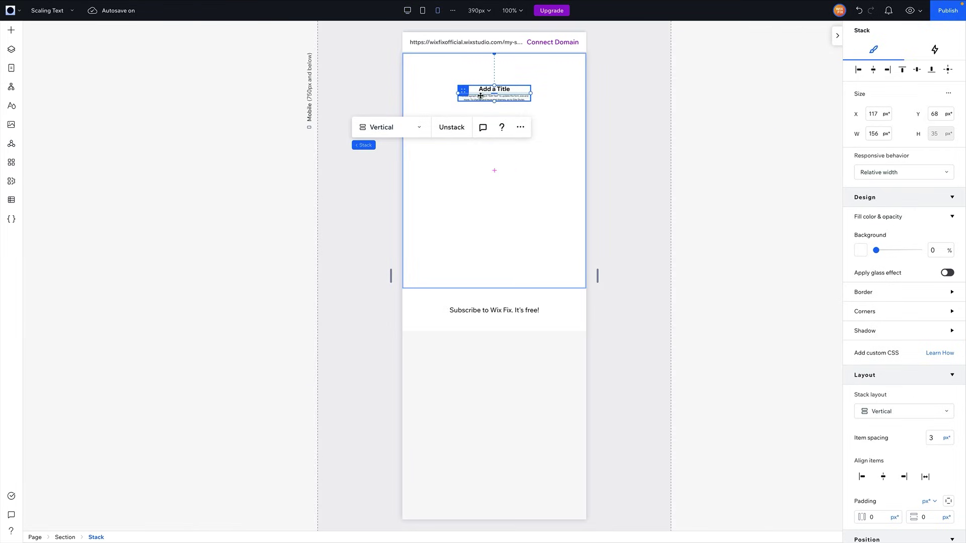
click(407, 11)
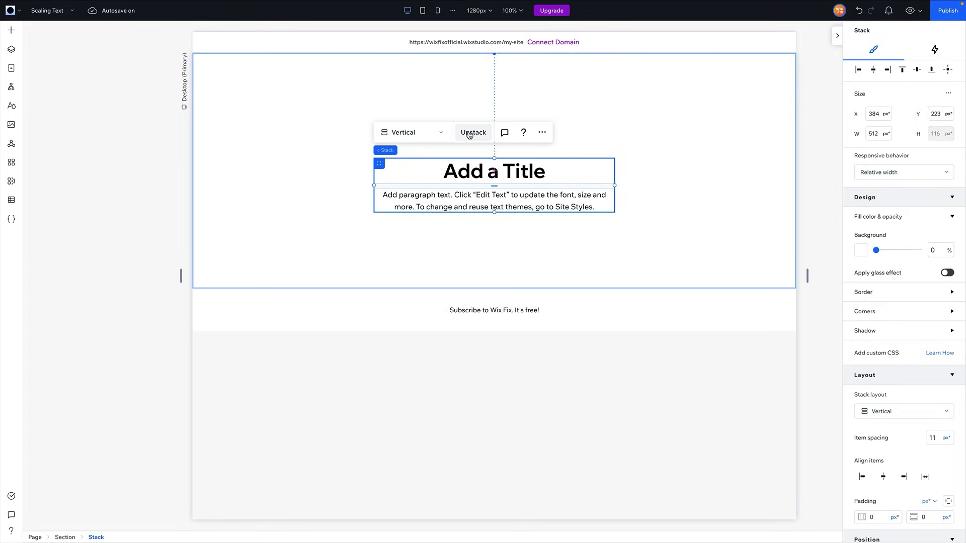
Set the title's minimum font size to 32 px and check it at the mobile breakpoint
click(703, 192)
click(524, 189)
click(467, 174)
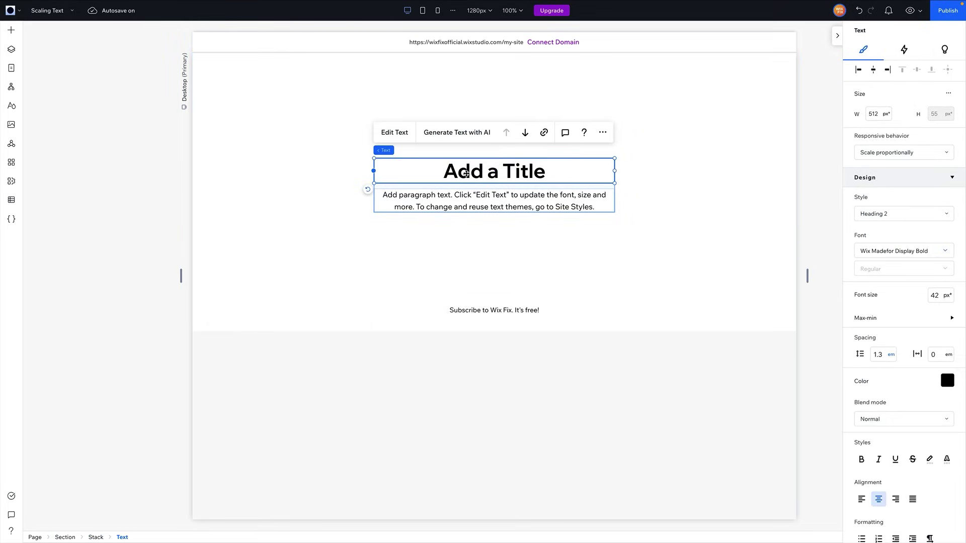
click(865, 318)
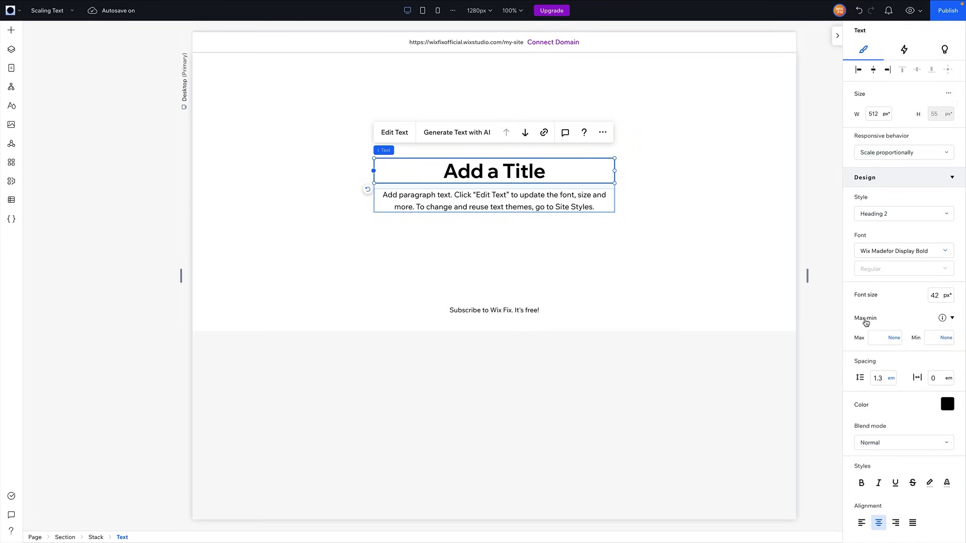
click(932, 342)
key(Return)
click(438, 10)
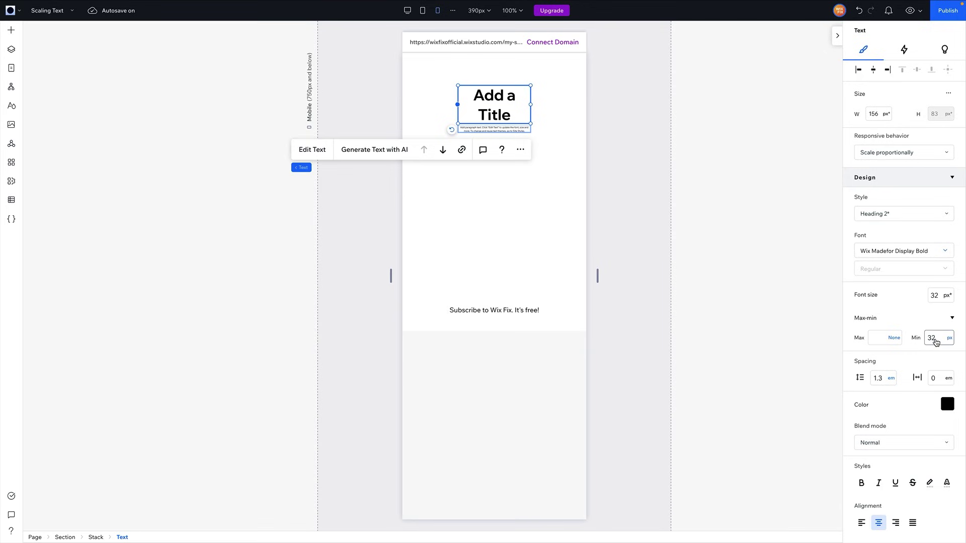
Set the paragraph's minimum font size to 16 px in the desktop view and check it at the mobile breakpoint
click(408, 10)
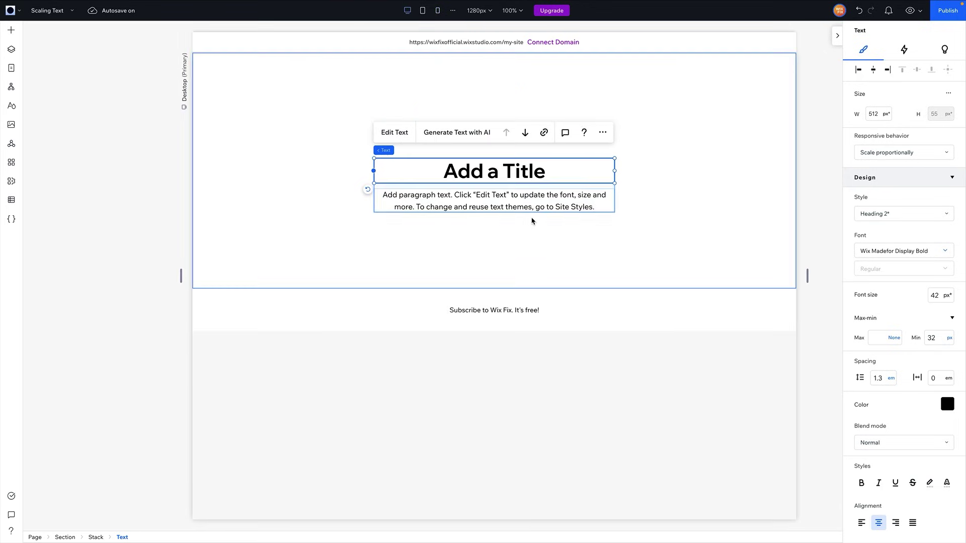
click(513, 202)
click(942, 318)
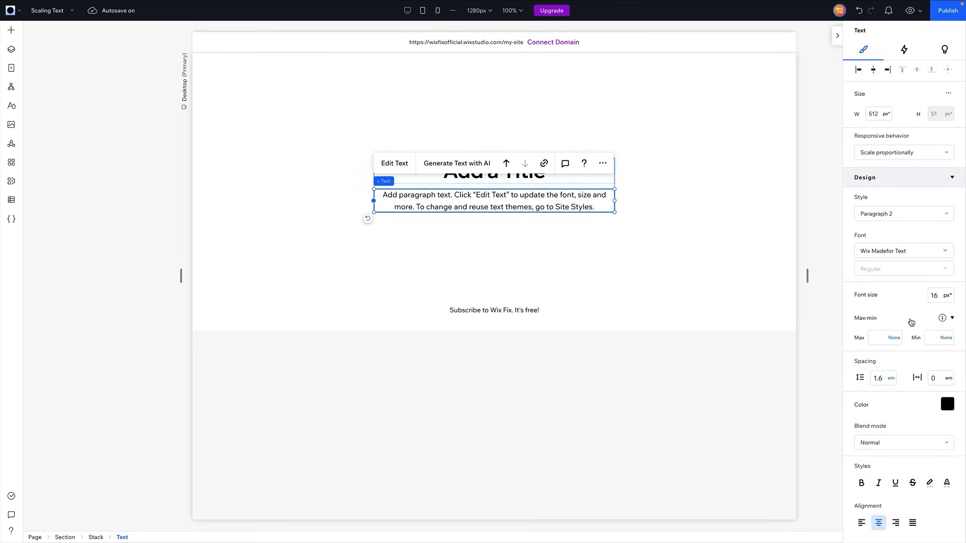
click(934, 341)
key(Return)
click(437, 11)
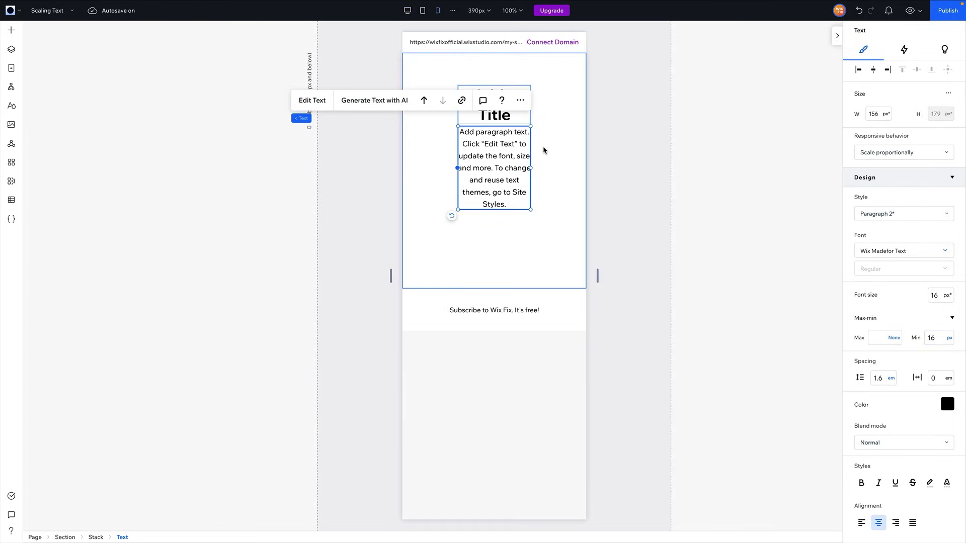
click(569, 146)
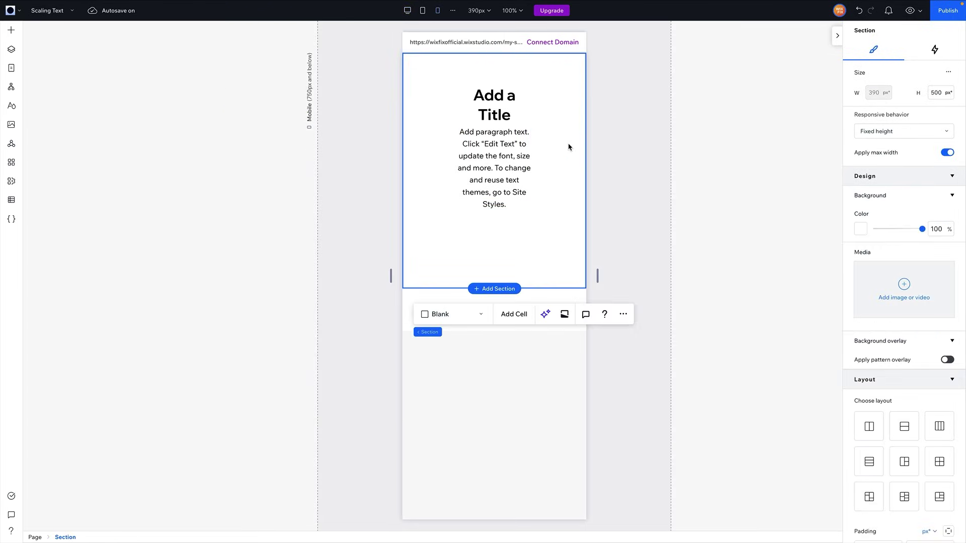
Widen the title and paragraph stack at the mobile breakpoint so it spans nearly the full section width
click(527, 126)
drag(530, 147, 588, 143)
click(659, 161)
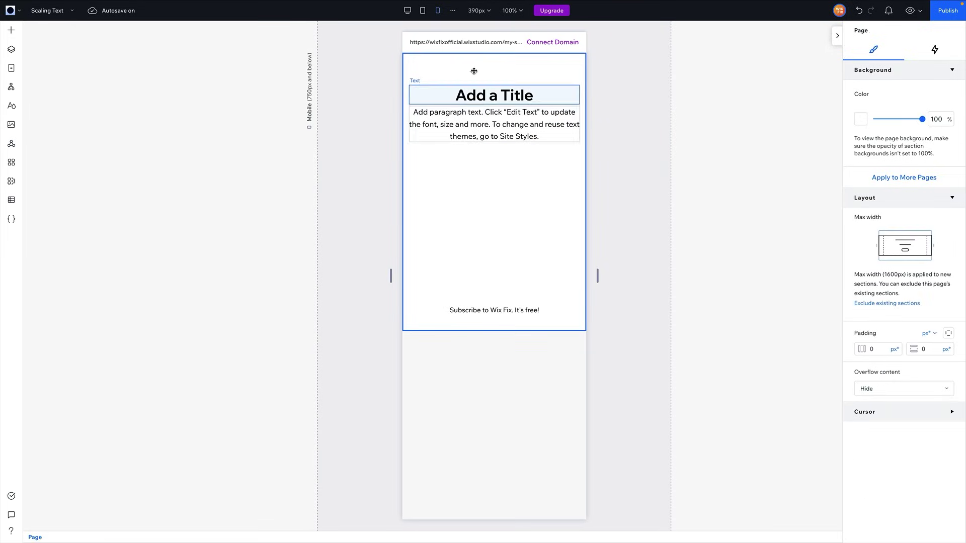
Widen the title and paragraph stack to about 415 px at the tablet breakpoint, and check both texts' size settings
click(426, 10)
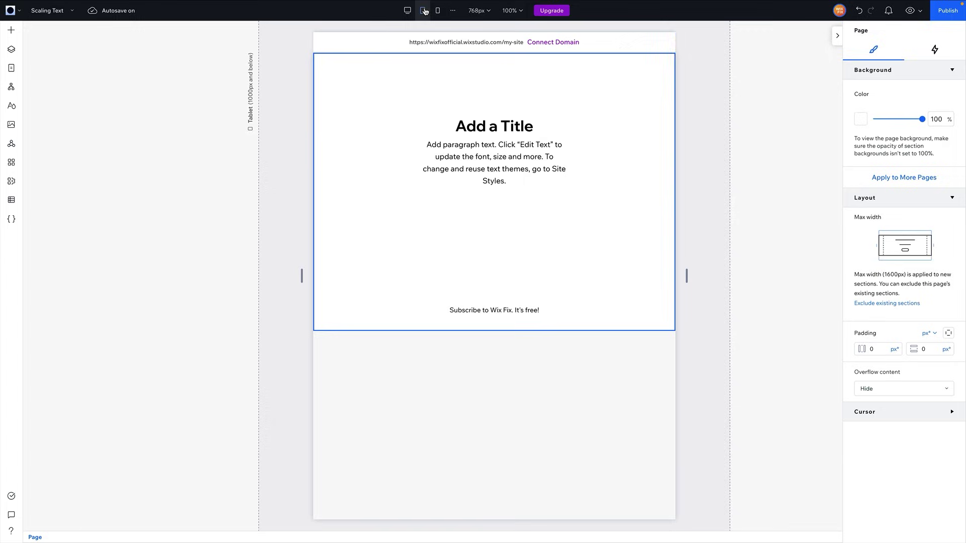
click(548, 137)
drag(566, 152, 593, 154)
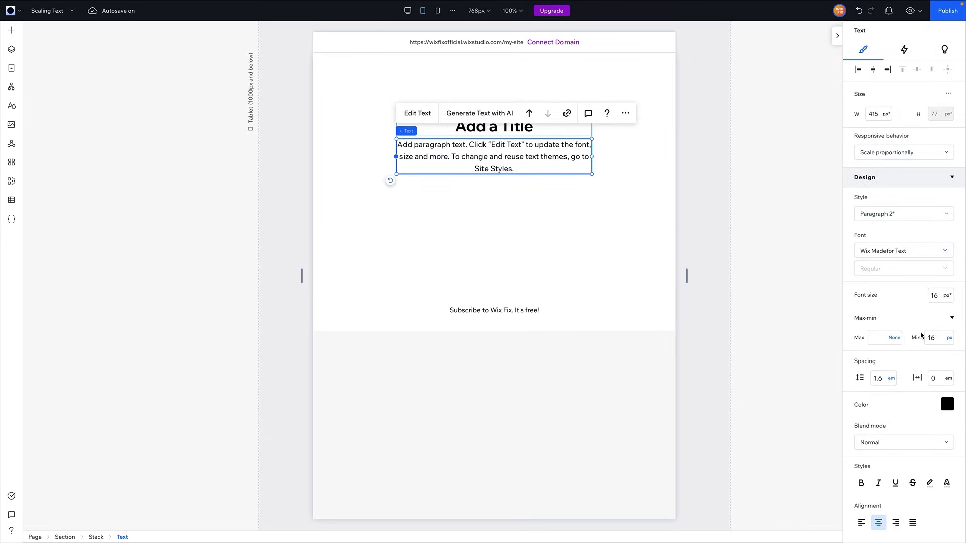
click(470, 131)
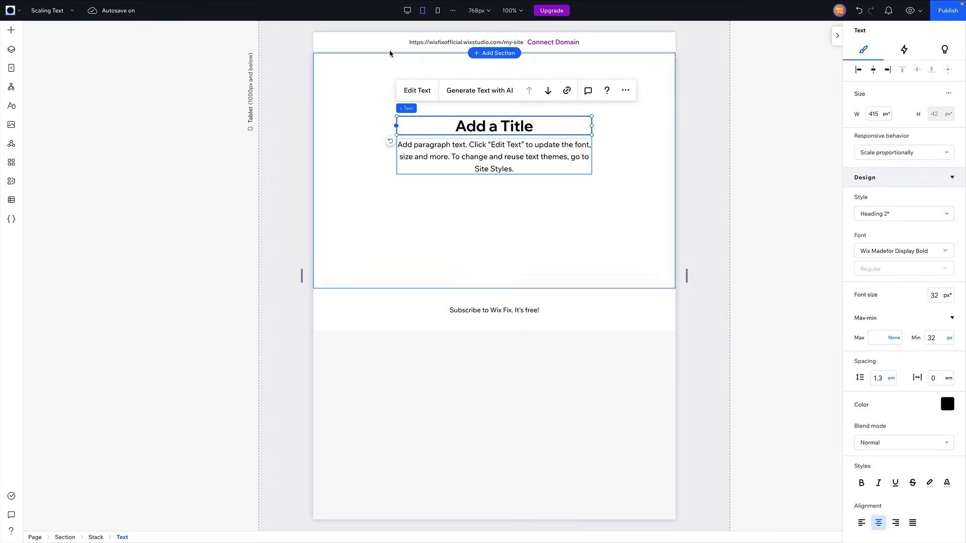
Check the title's font size settings in the desktop view and widen the canvas to see how the text scales
click(407, 10)
click(647, 231)
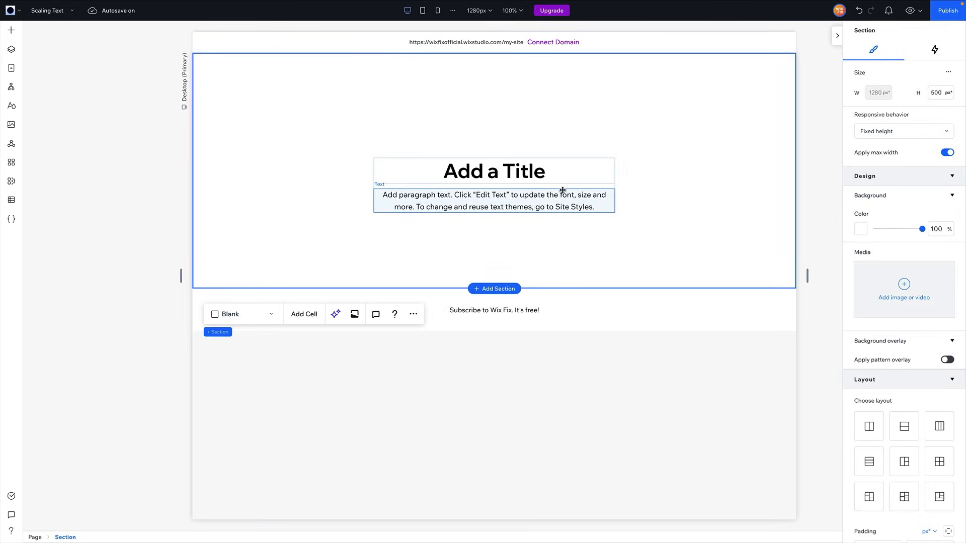
click(545, 173)
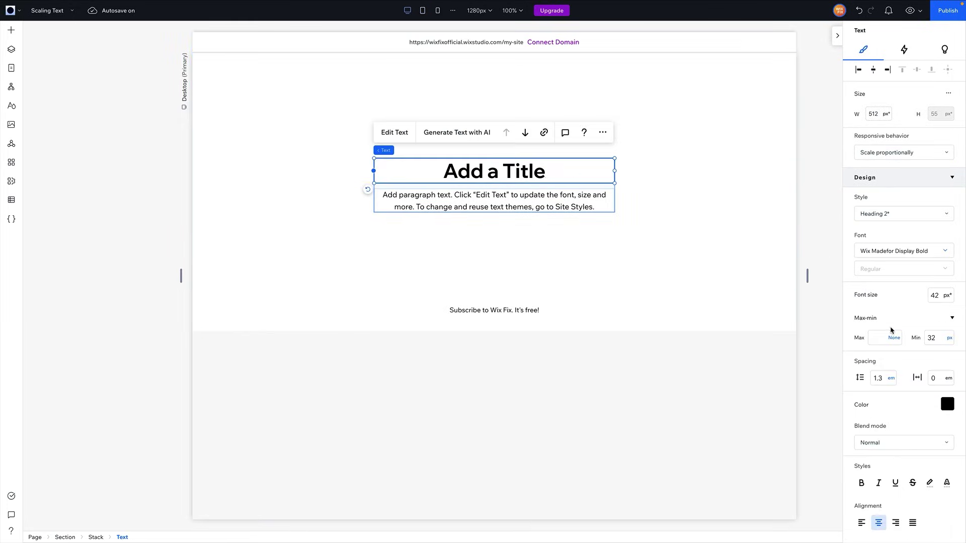
key(Escape)
mouse_move(807, 276)
mouse_down()
mouse_move(960, 275)
mouse_move(808, 276)
mouse_up()
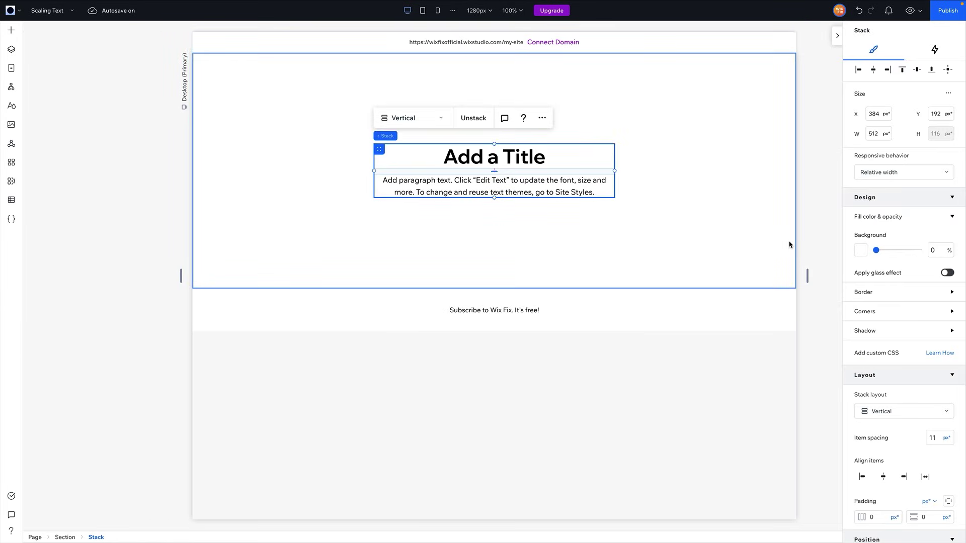
drag(808, 278, 837, 276)
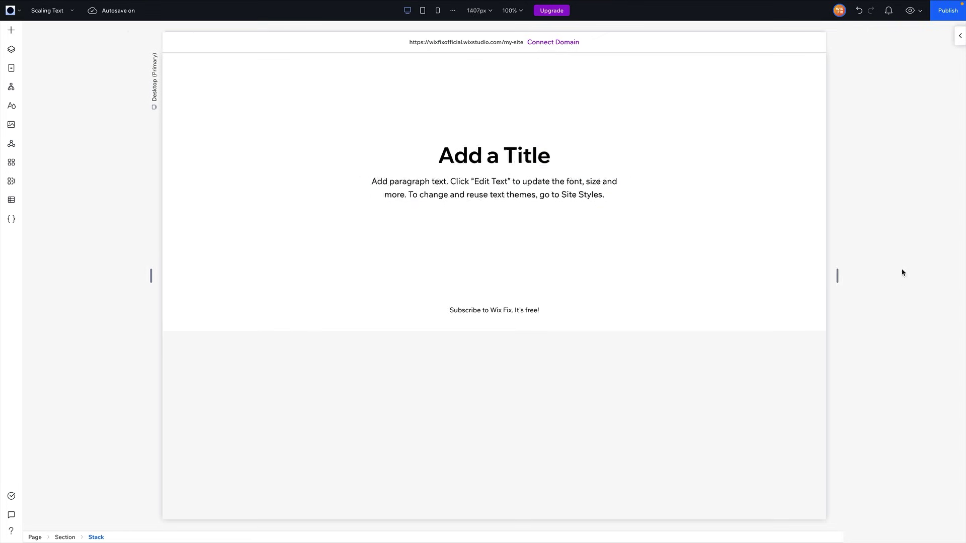
Examine the section's max width information and the site-wide max width setting in Site Styles
click(310, 91)
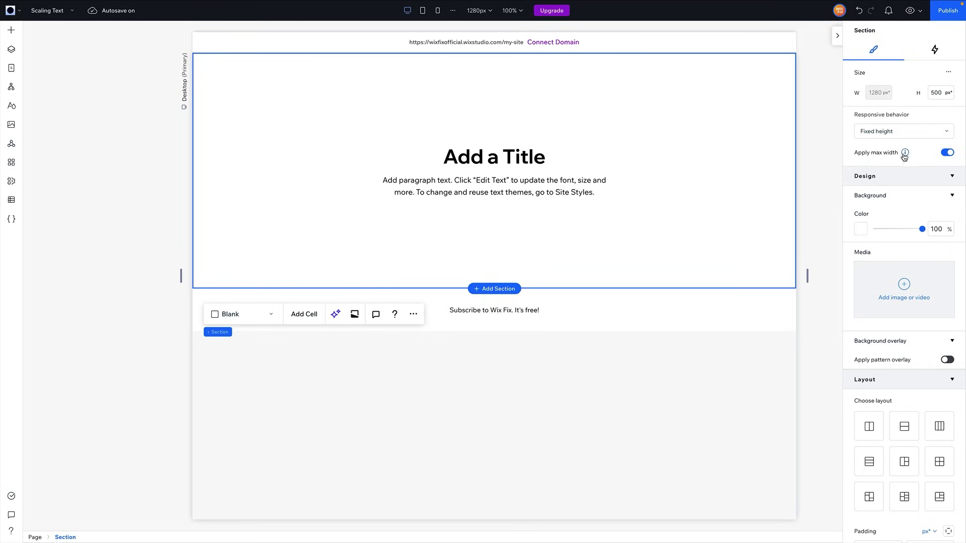
mouse_move(904, 156)
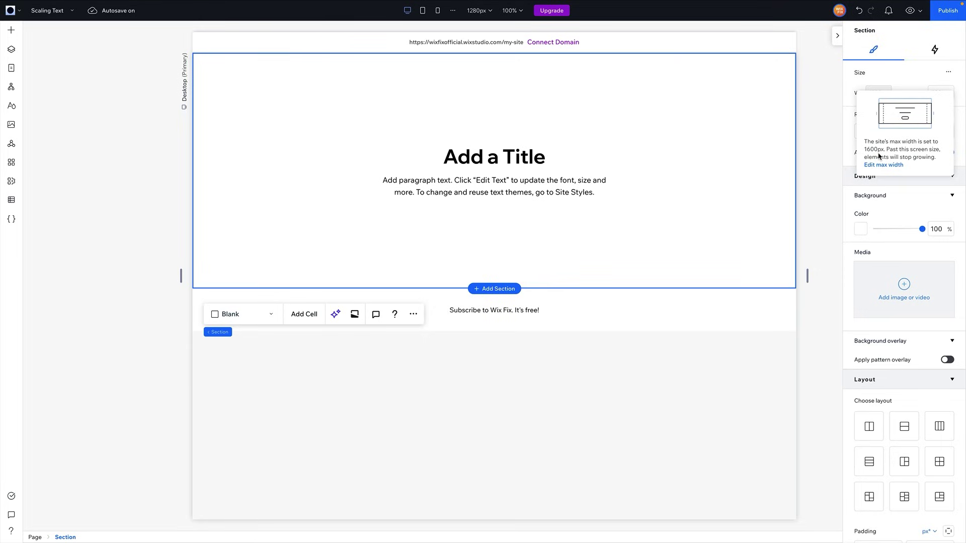
click(59, 111)
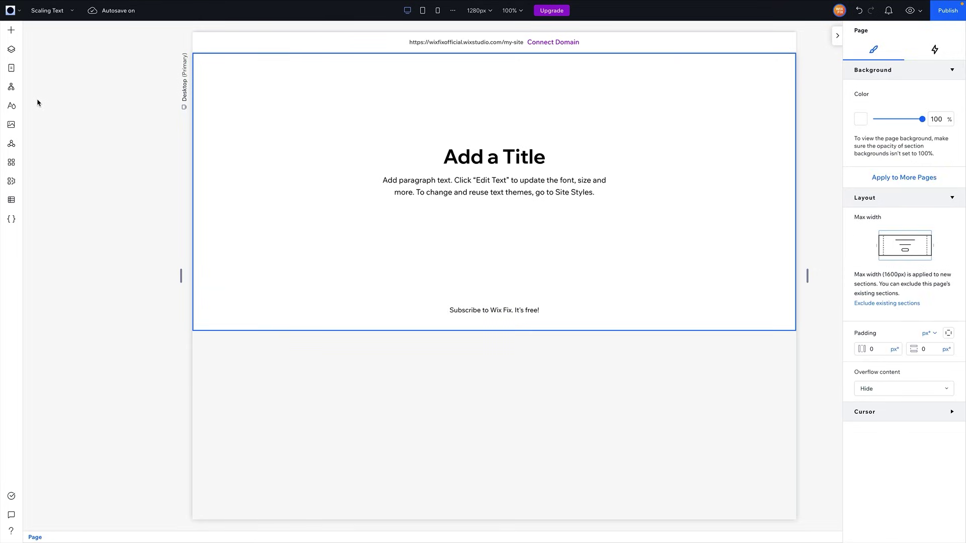
click(11, 108)
click(133, 58)
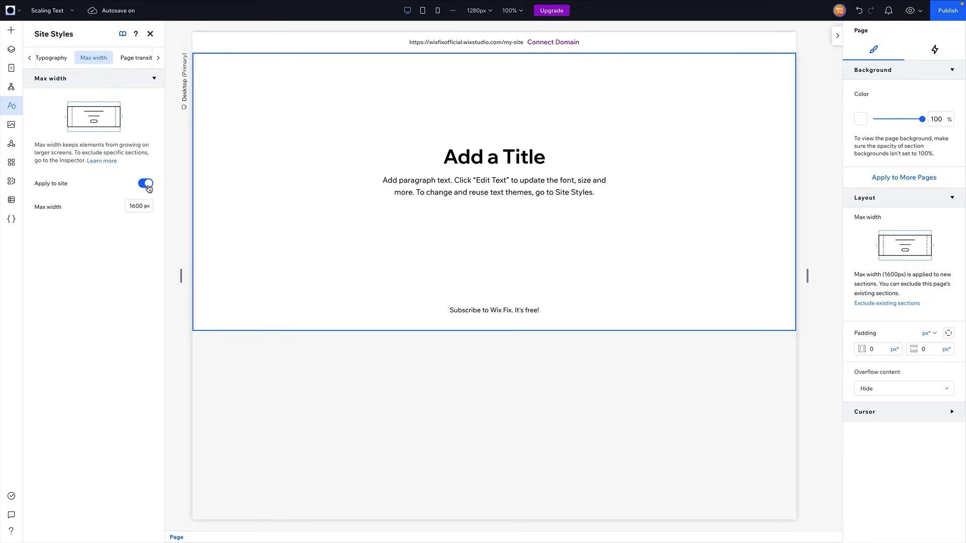
click(150, 34)
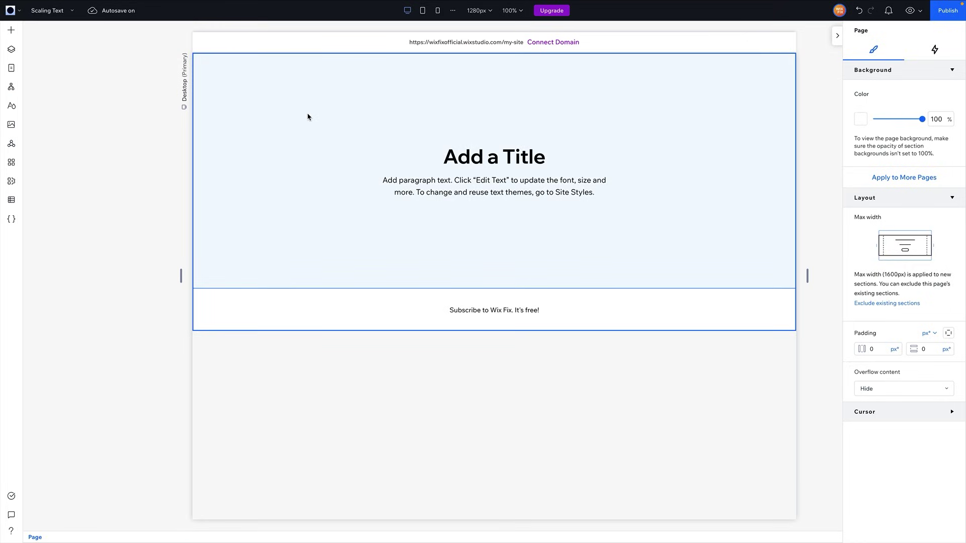
Turn off the max width for the text section and widen the desktop canvas to check the scaling
click(318, 124)
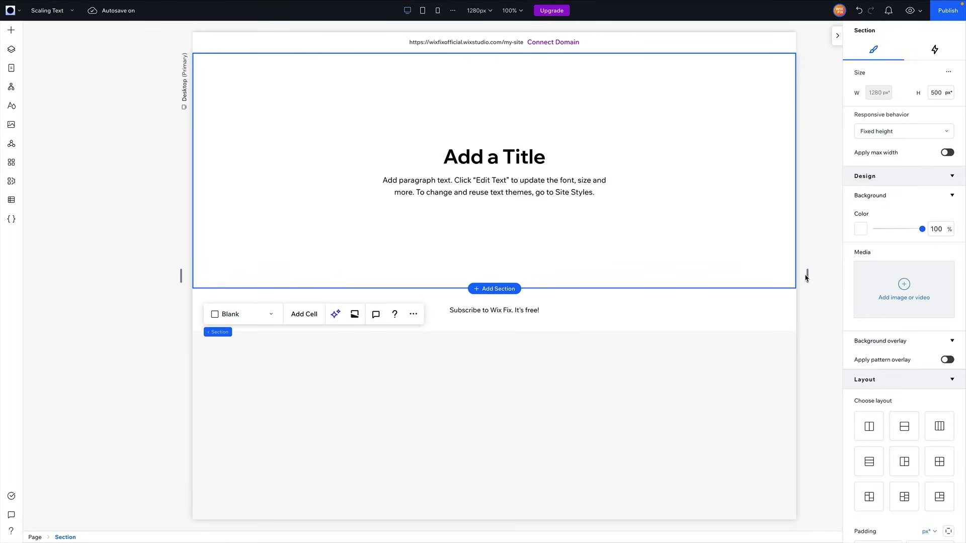
drag(807, 277, 959, 275)
Set the paragraph's maximum font size to 24 px in the desktop view
click(537, 162)
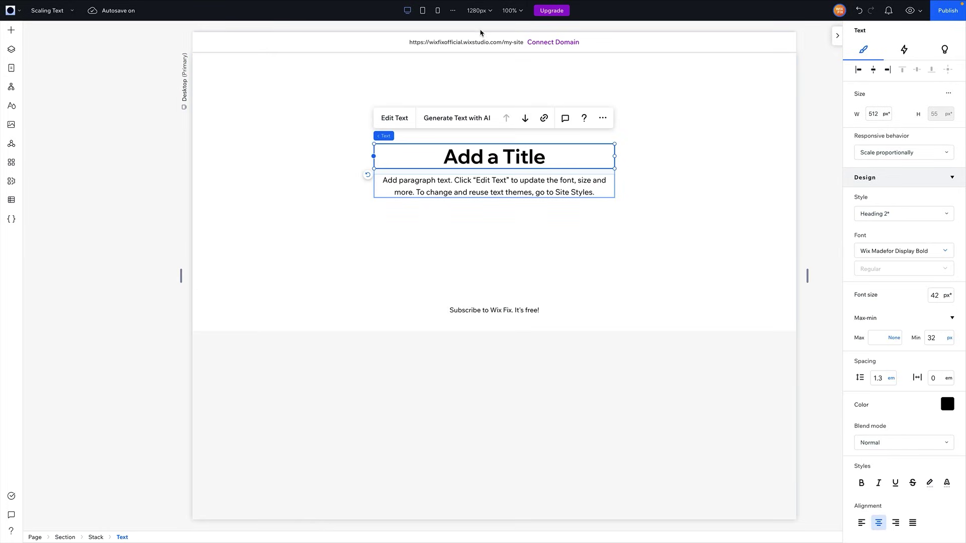
click(881, 337)
click(578, 193)
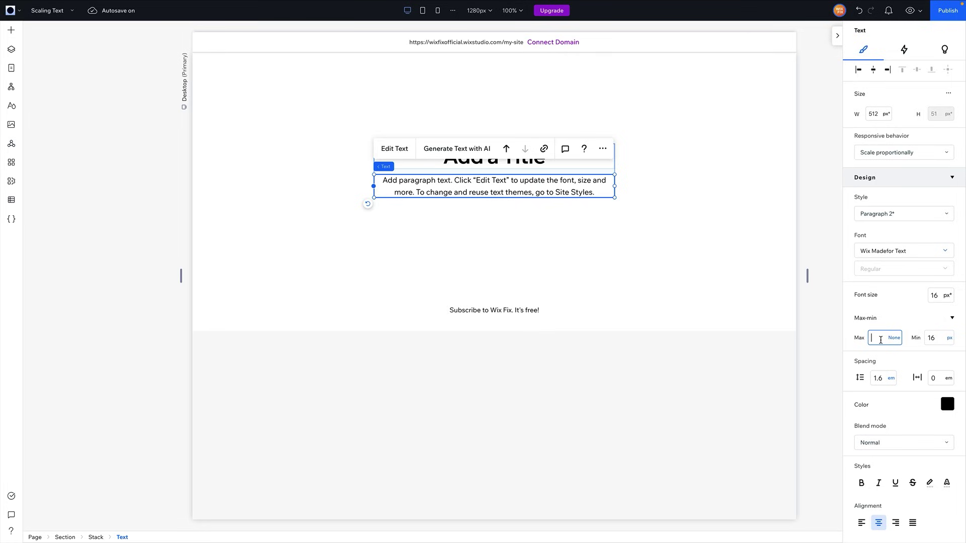
key(Return)
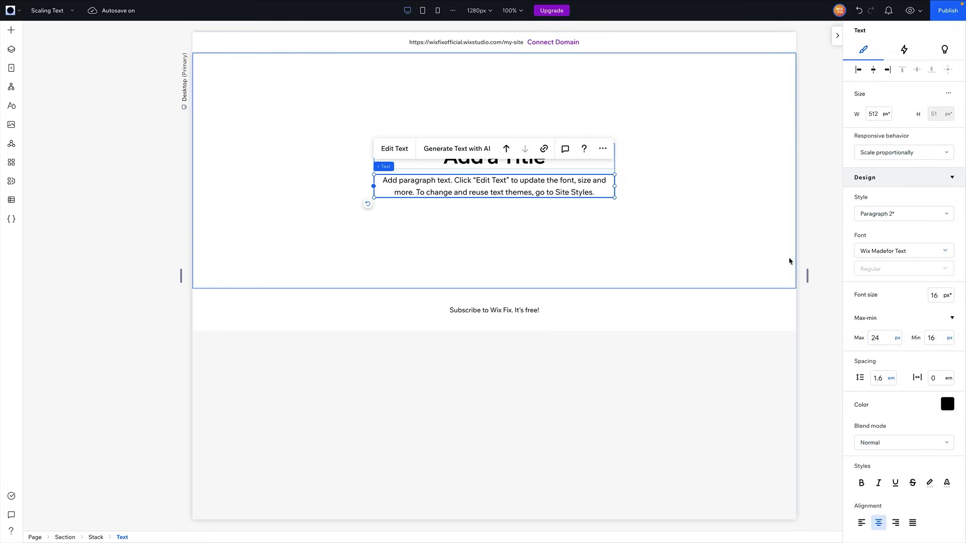
Check how the paragraph scales with its maximum font size by widening the desktop canvas
drag(808, 276, 943, 274)
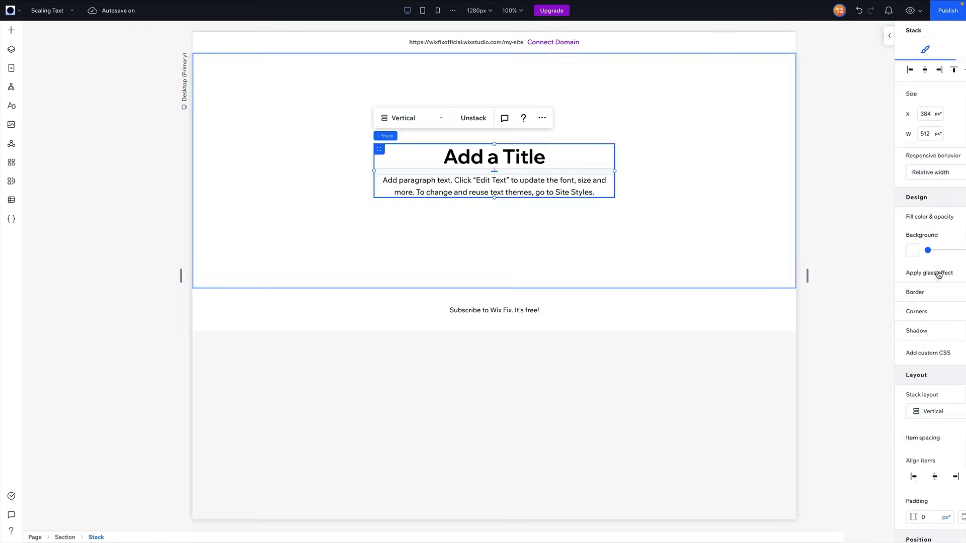
click(556, 184)
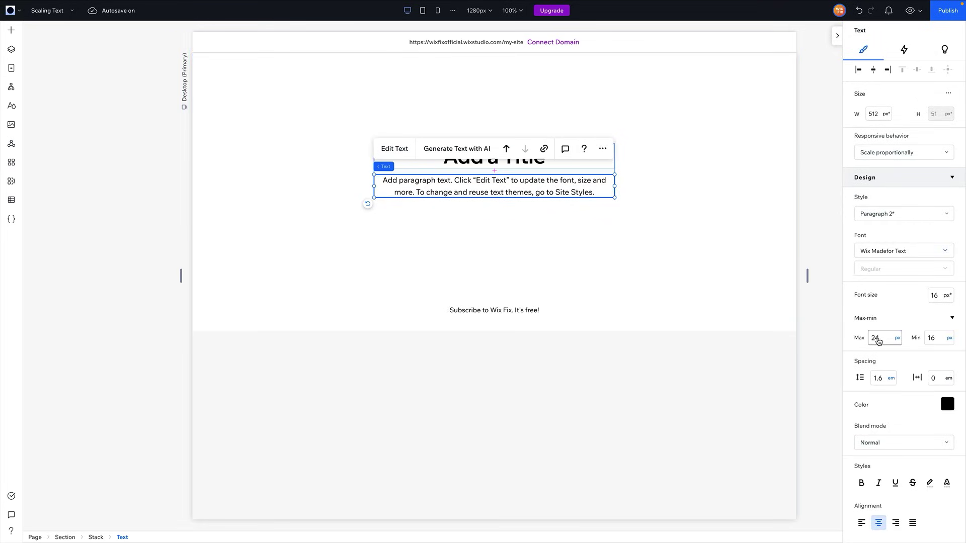
click(700, 176)
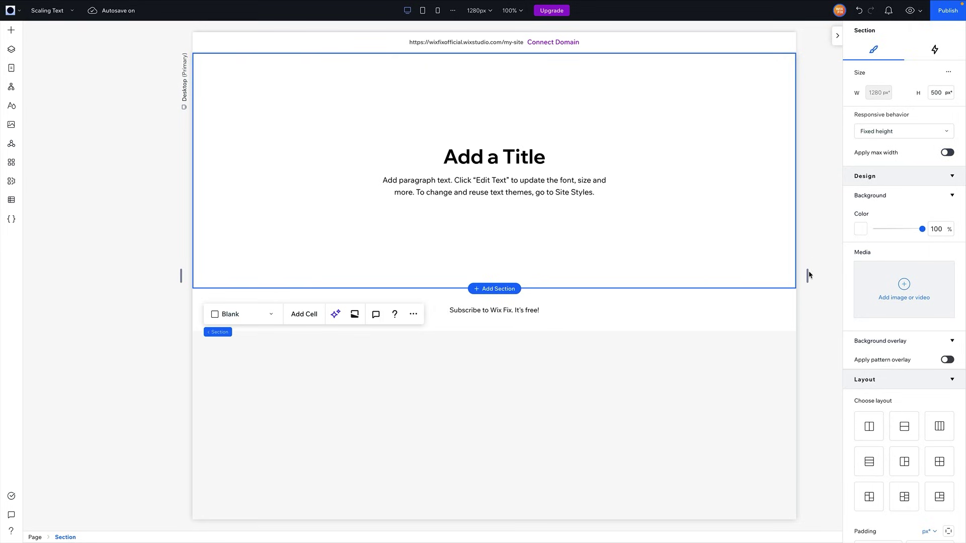
drag(808, 275, 960, 276)
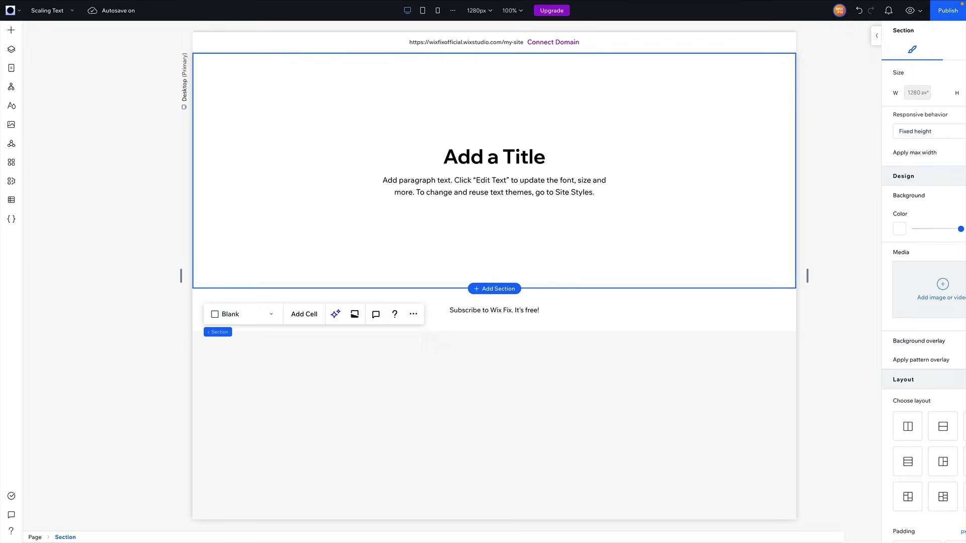
Set the desktop editing size to 2000 px with the paragraph selected to inspect its font size
click(573, 190)
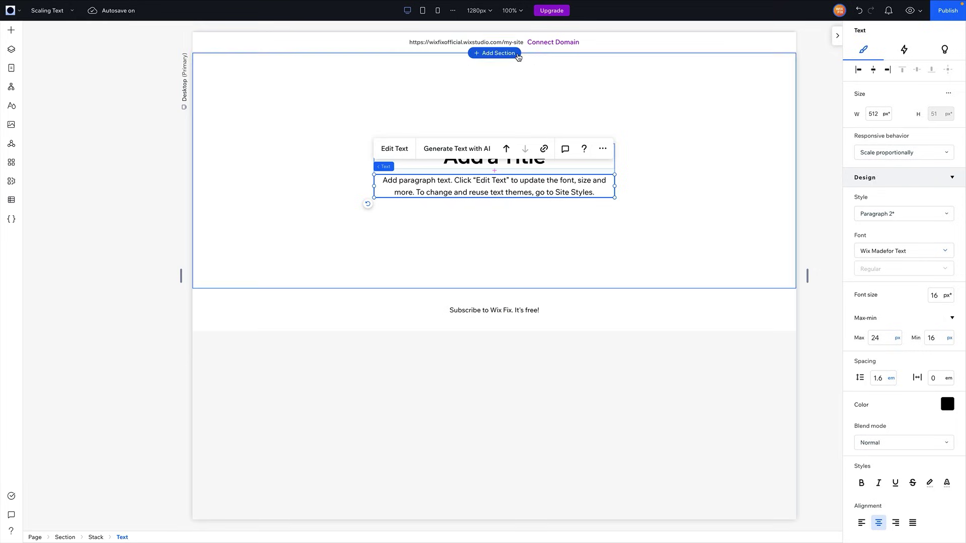
click(475, 11)
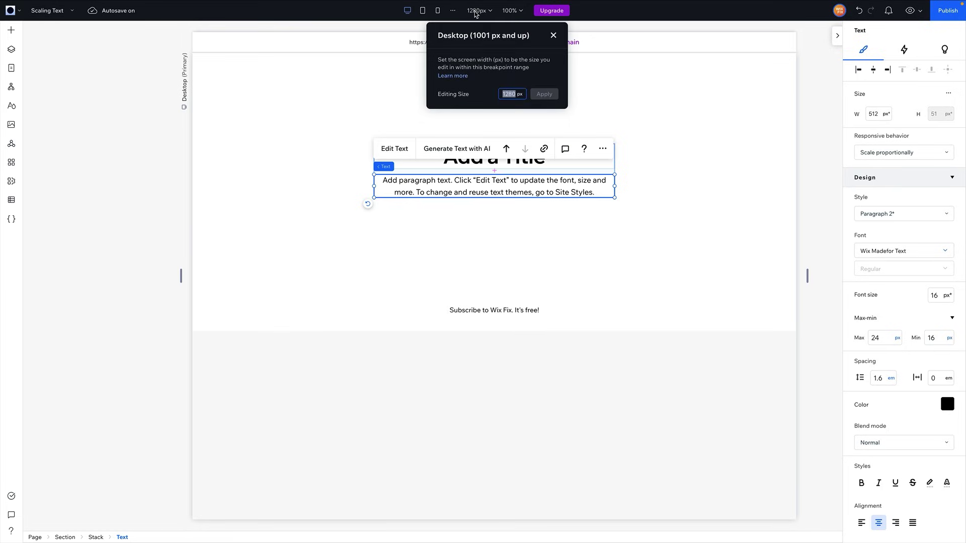
text(2000)
key(Return)
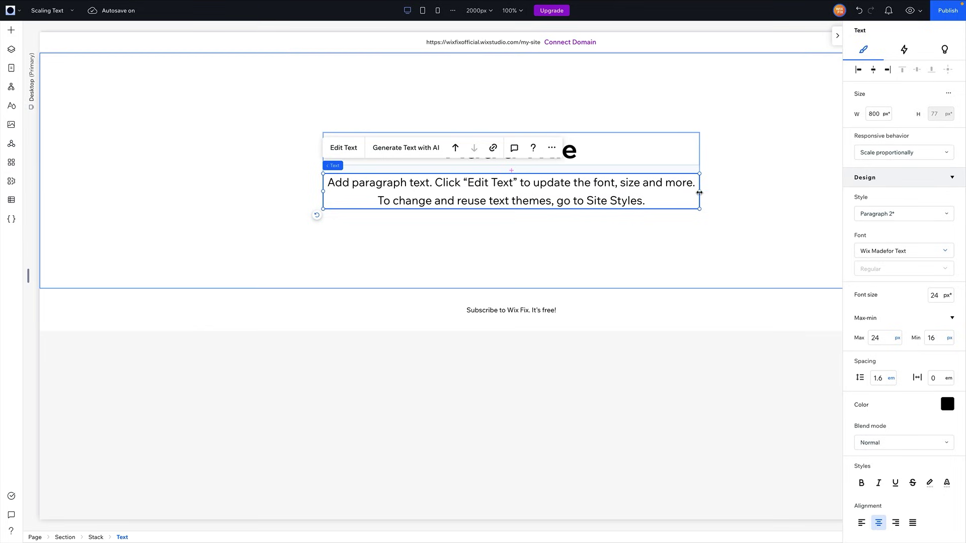
Try narrowing the paragraph text box to about 738 px on the wide canvas
mouse_move(699, 191)
mouse_down()
mouse_move(871, 191)
mouse_move(664, 189)
mouse_move(685, 189)
mouse_up()
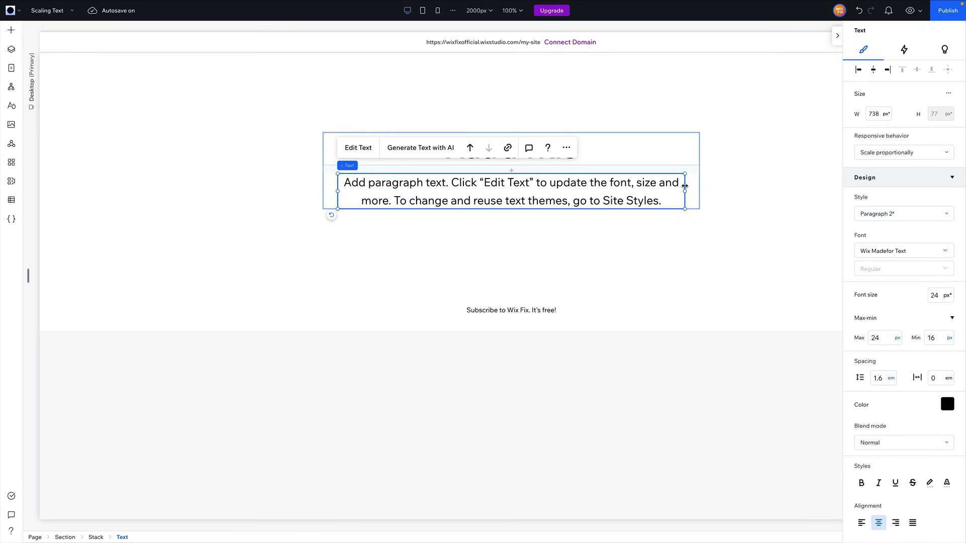
key(ctrl+z)
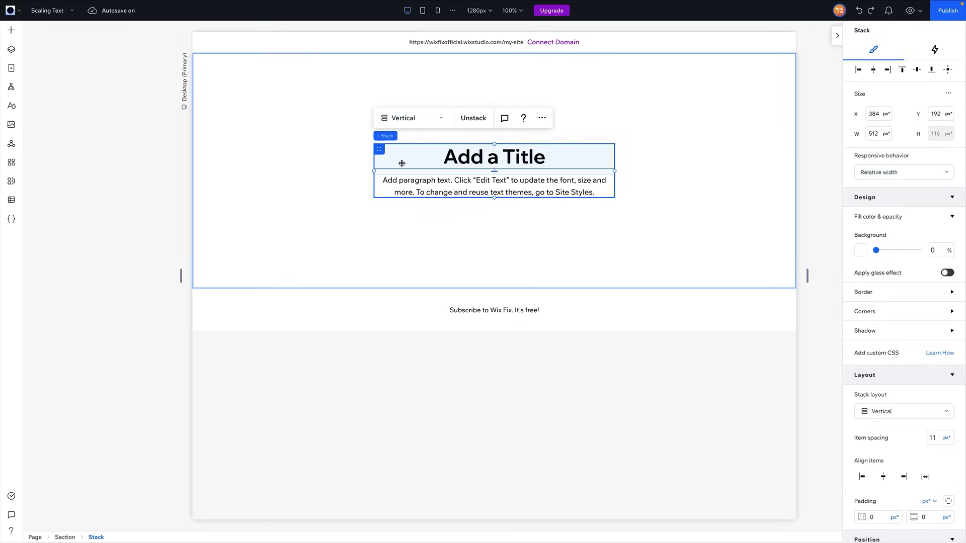
key(ctrl+shift+z)
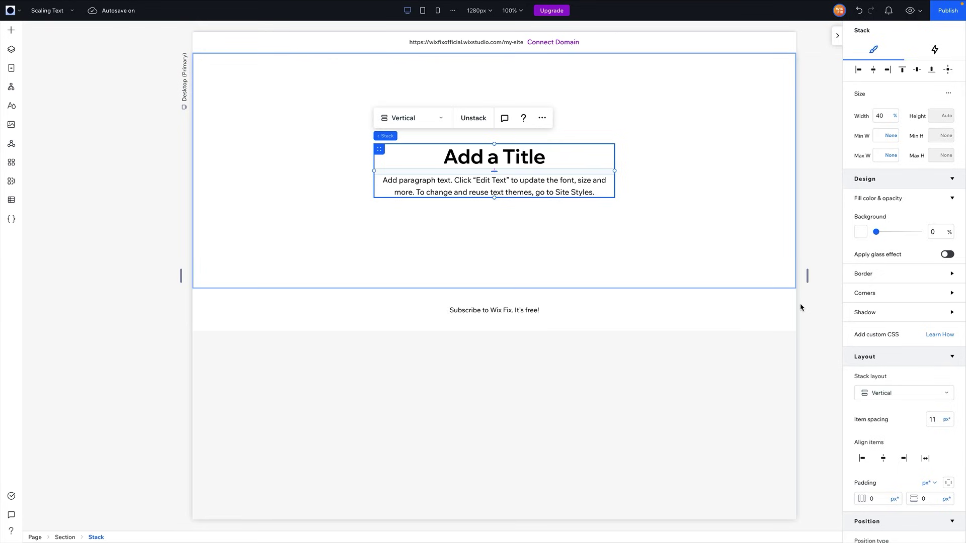
Set the desktop editing size to 2000 px and give the stack a maximum width of 800 px
click(478, 11)
text(2000)
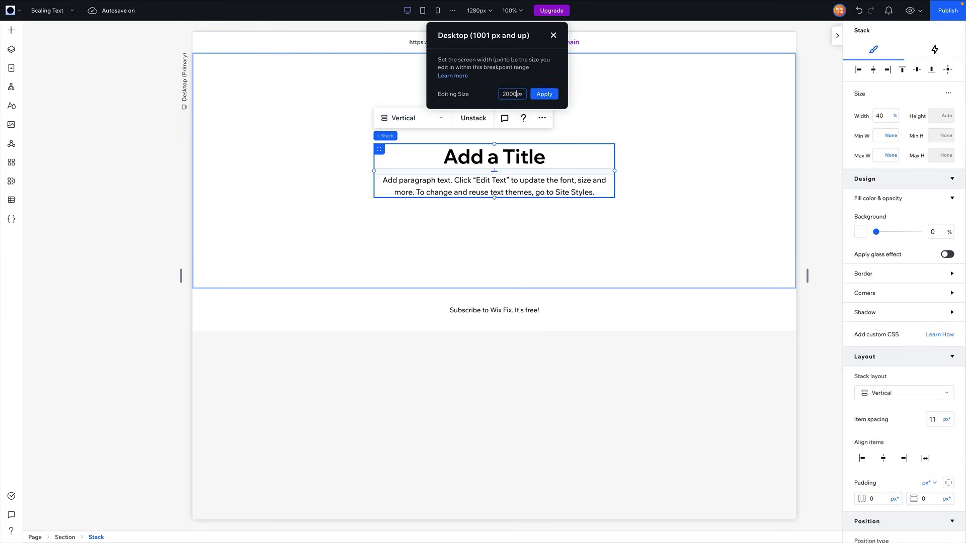
key(Return)
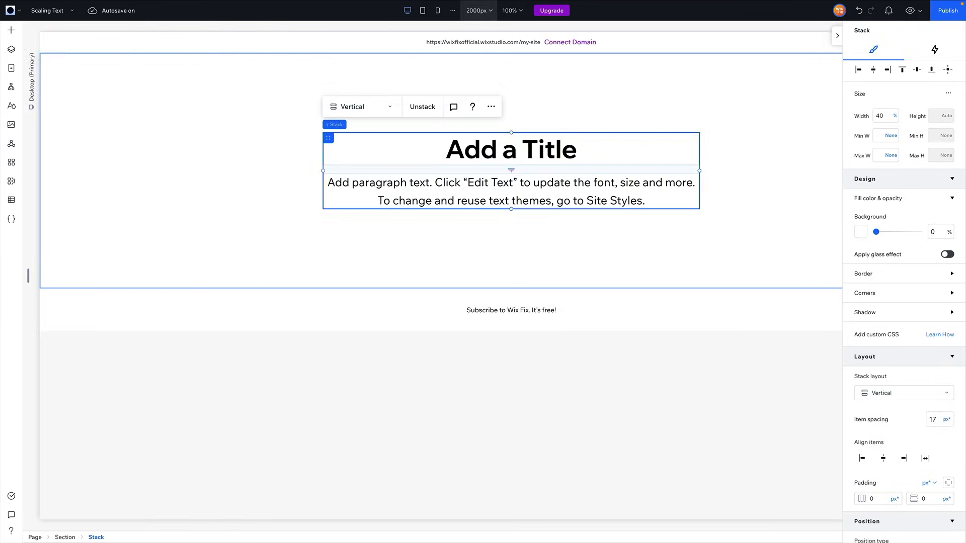
click(894, 160)
click(912, 92)
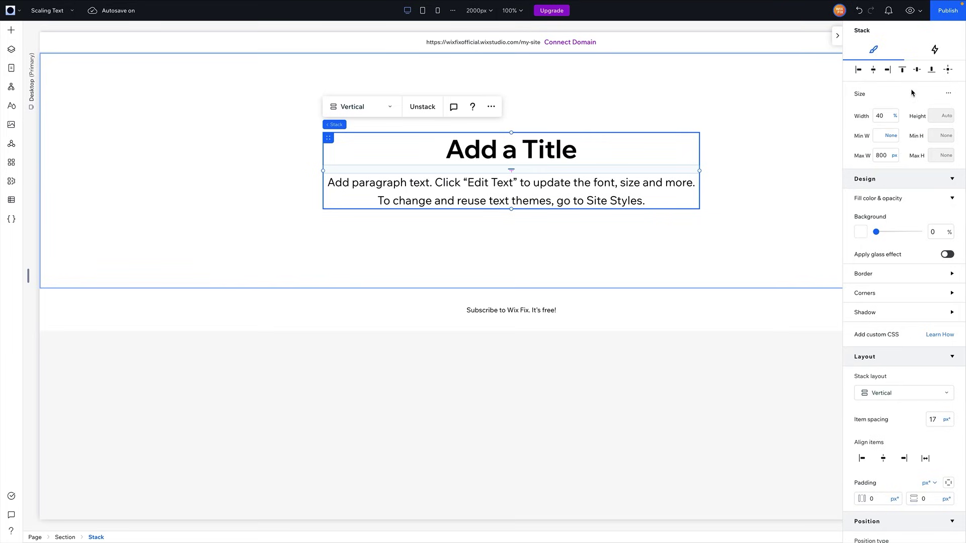
Set the stack's maximum width to 600 px
click(888, 155)
text(600)
key(Return)
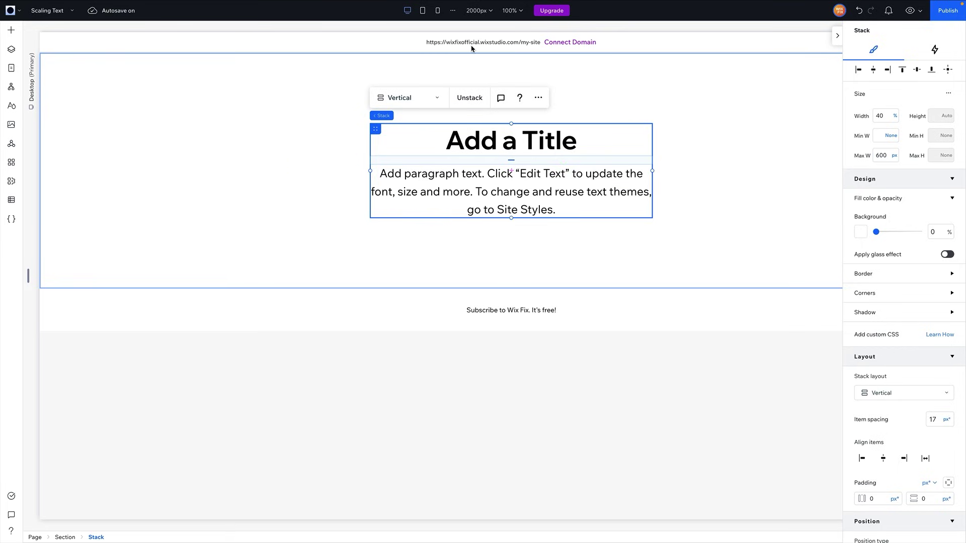
Set the desktop editing size to 1280 px and widen the canvas to check how the stack and text scale
click(477, 11)
text(1326)
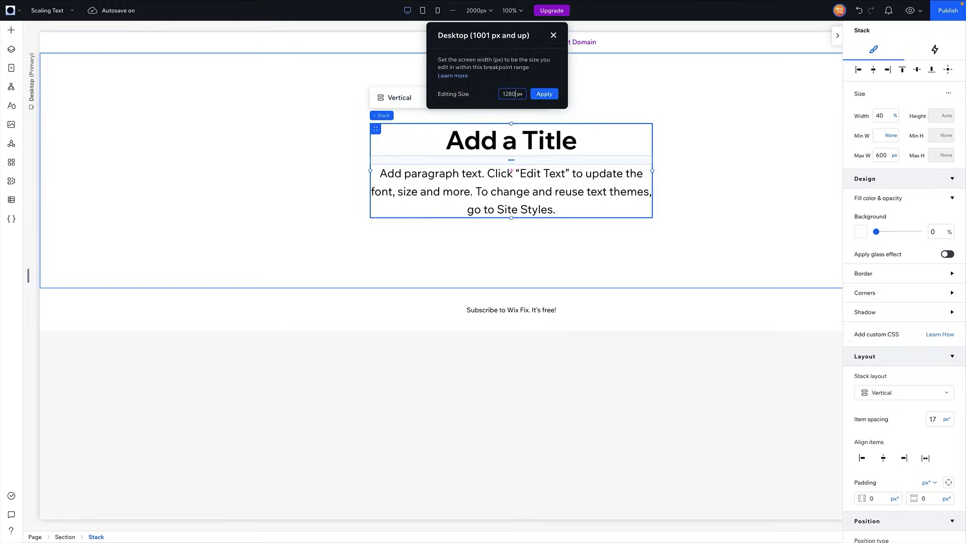
key(Return)
drag(823, 280, 961, 297)
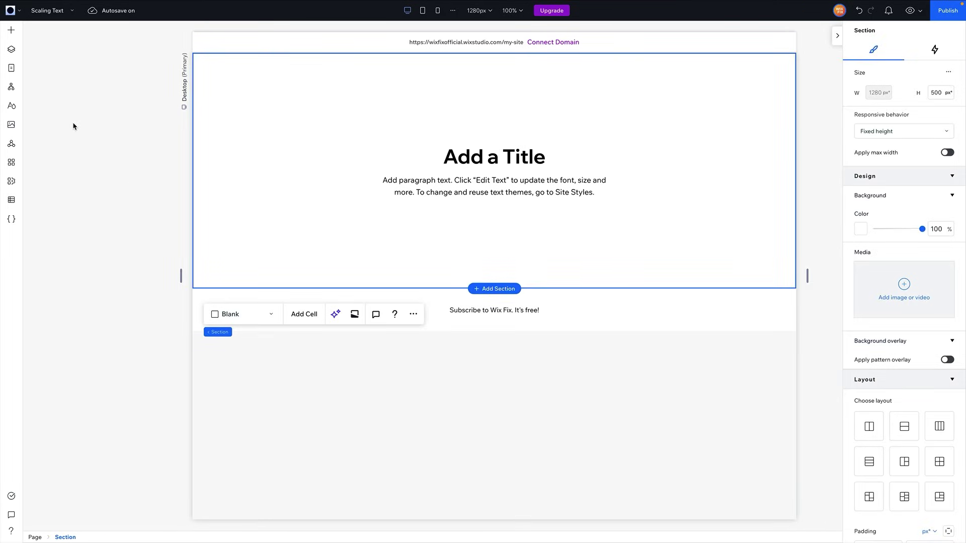
In the site styles, limit the Heading 1 text style's font size to a minimum of 32 px and a maximum of 86 px
click(11, 107)
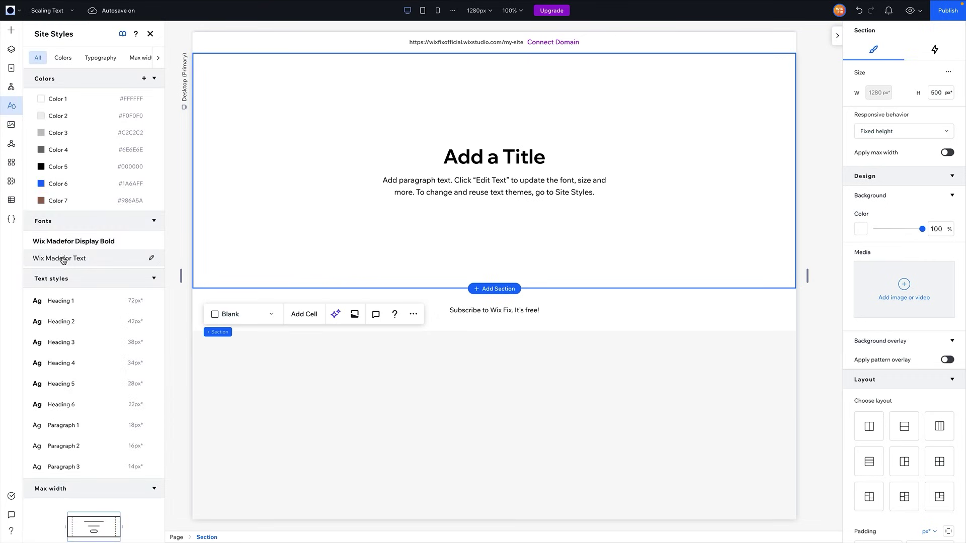
scroll(61, 260, down, 1)
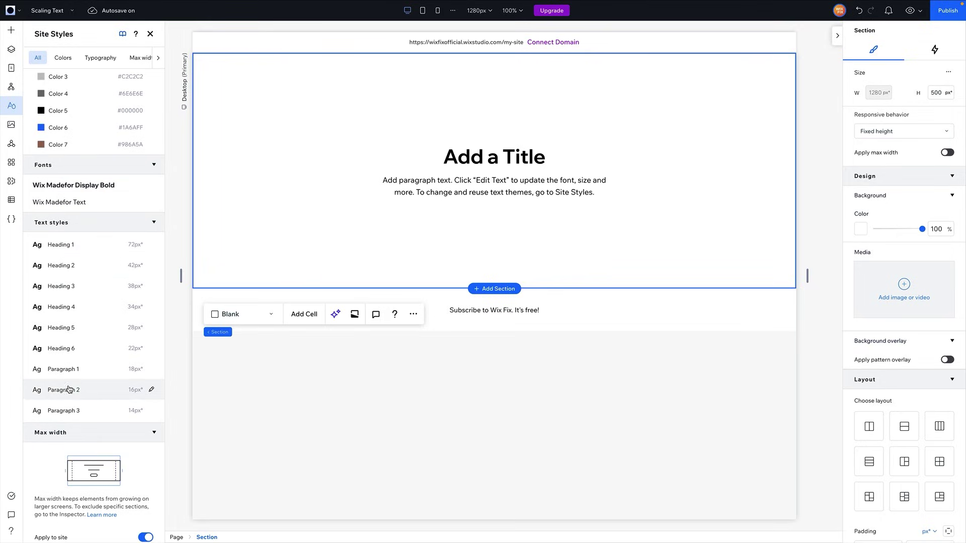
click(60, 246)
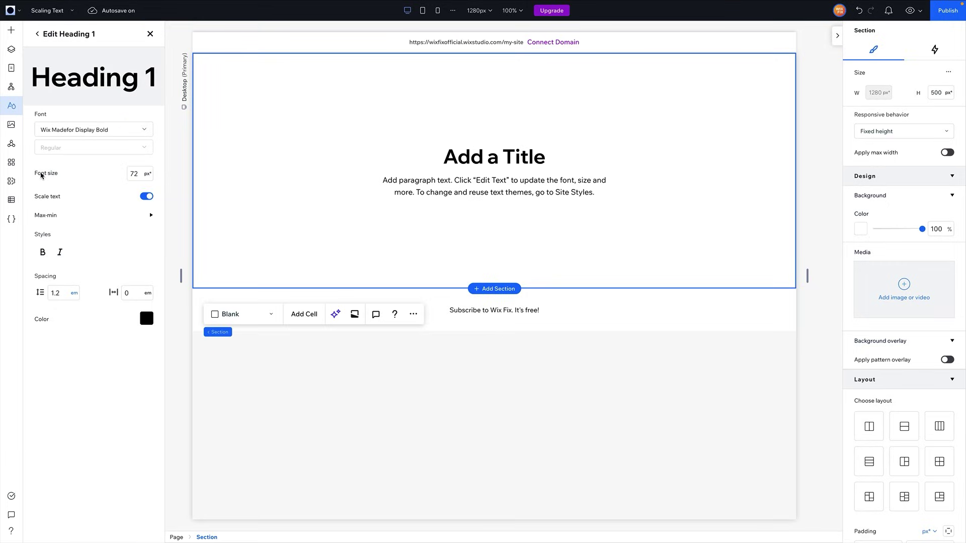
click(67, 213)
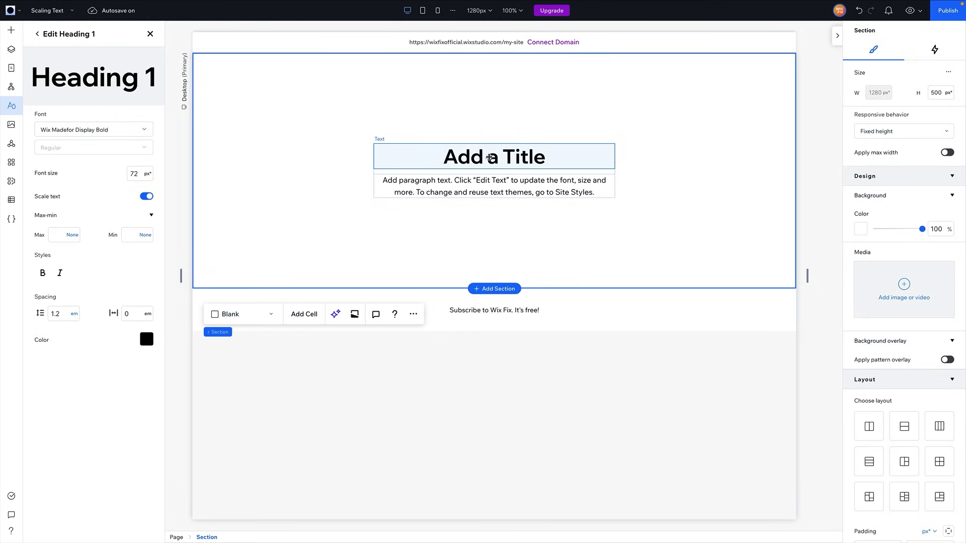
click(133, 234)
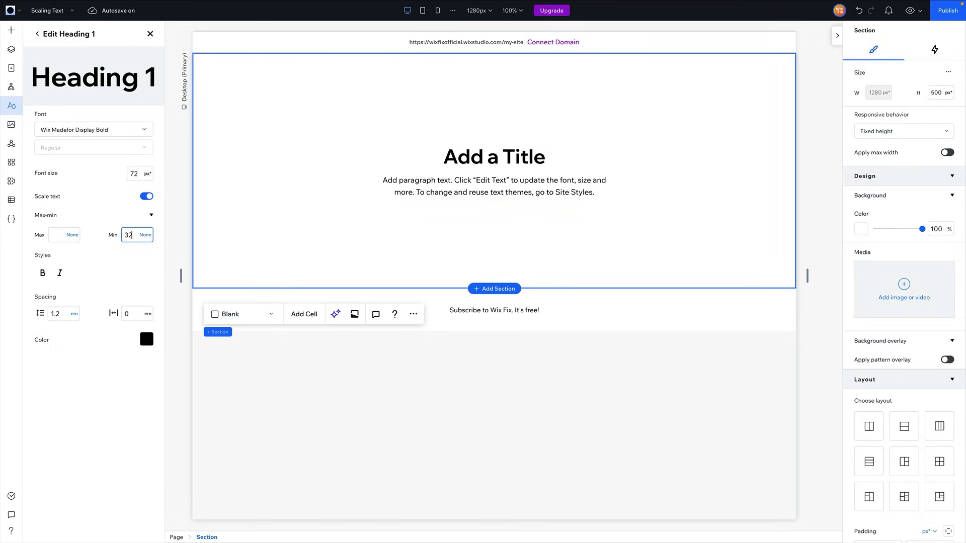
text(32)
key(Return)
click(57, 235)
text(86)
key(Return)
click(36, 34)
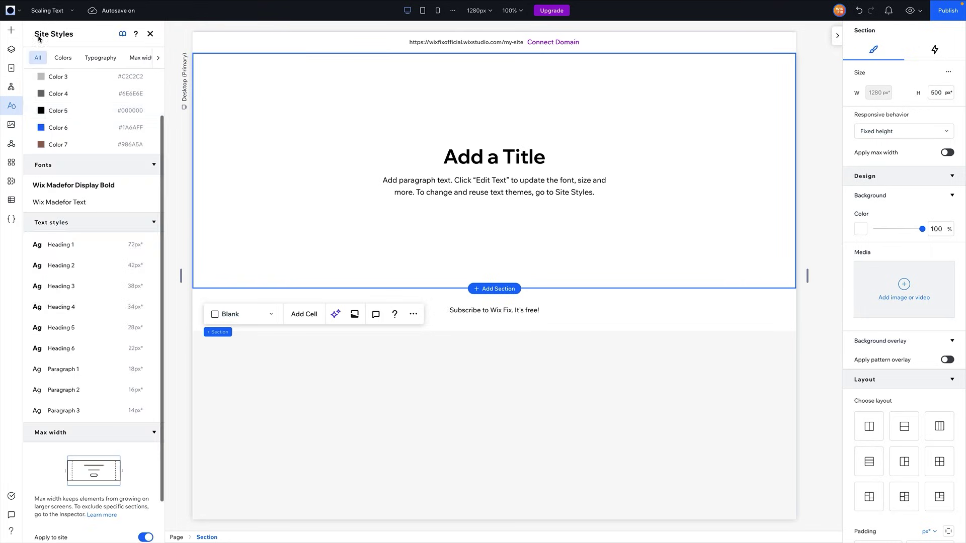
Limit the Heading 2 text style's font size to a minimum of 32 px and a maximum of 48 px
click(71, 266)
click(107, 216)
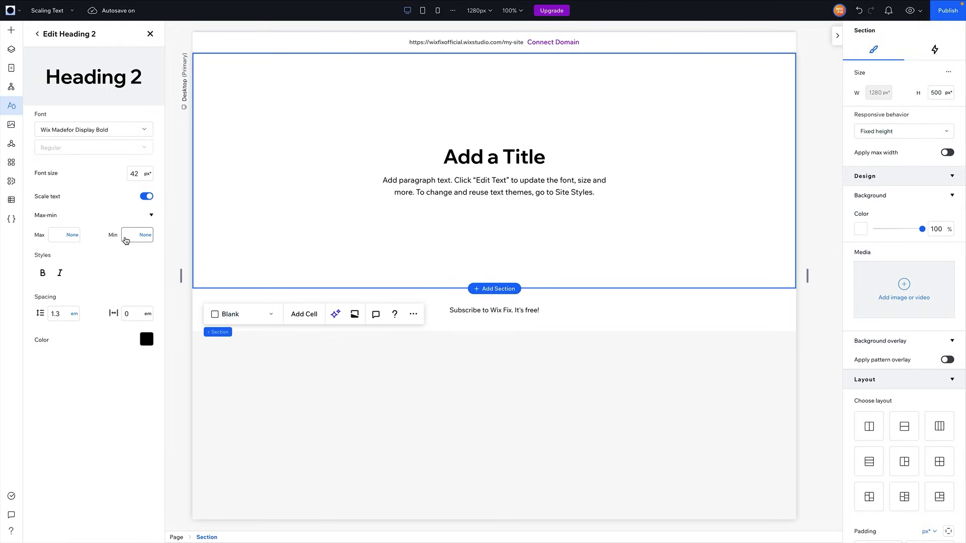
click(132, 234)
text(32)
click(53, 235)
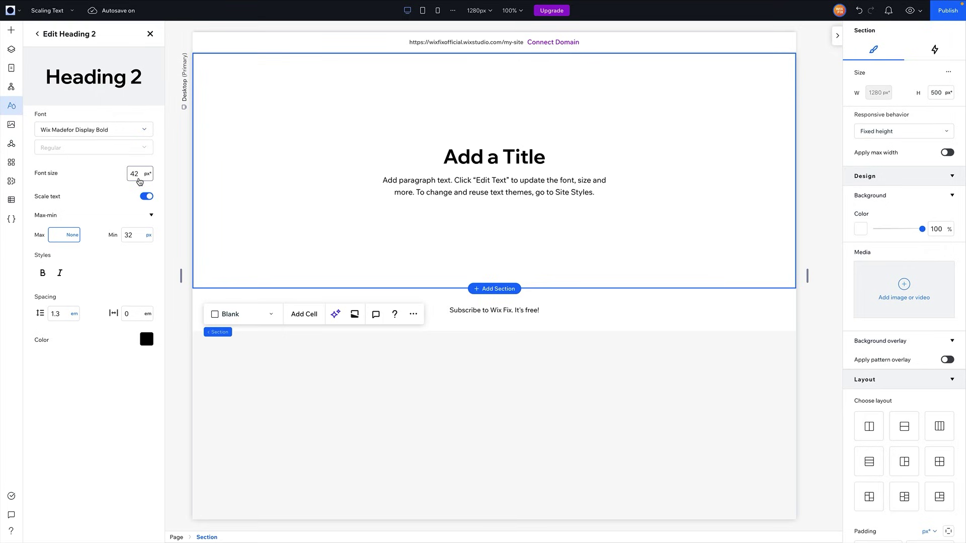
text(48)
key(Return)
click(38, 34)
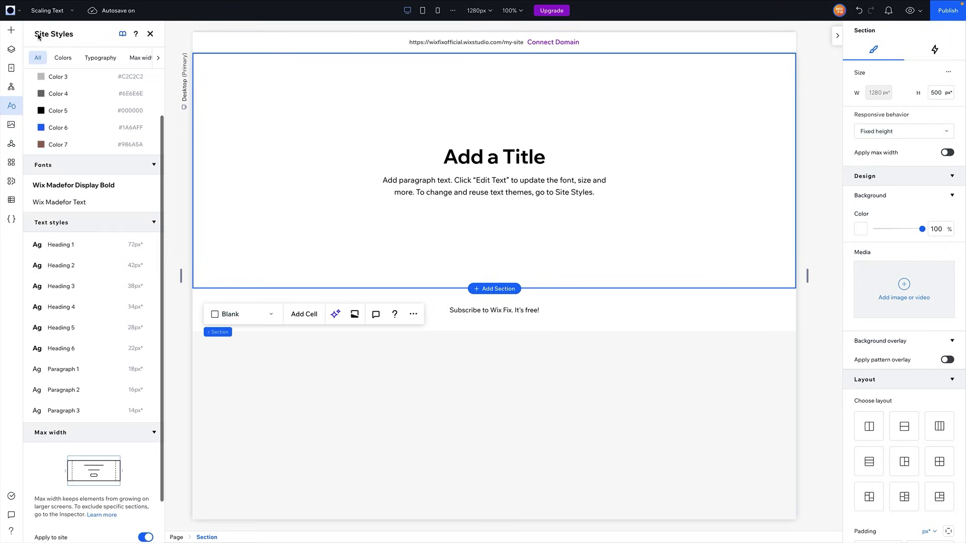
Limit the Heading 3 text style's font size to a maximum of 42 px and close the site styles
click(75, 284)
click(93, 214)
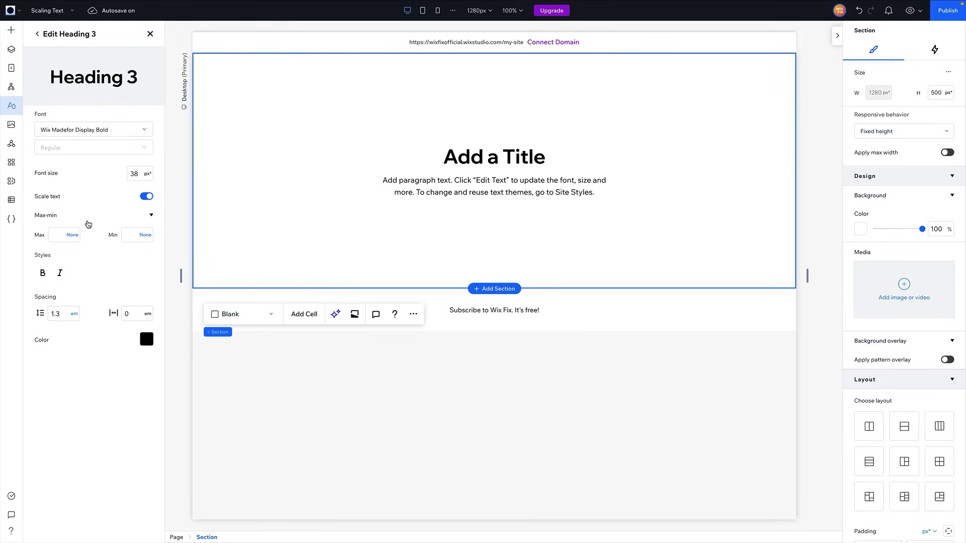
click(132, 236)
key(Return)
click(53, 236)
text(42)
key(Return)
click(36, 36)
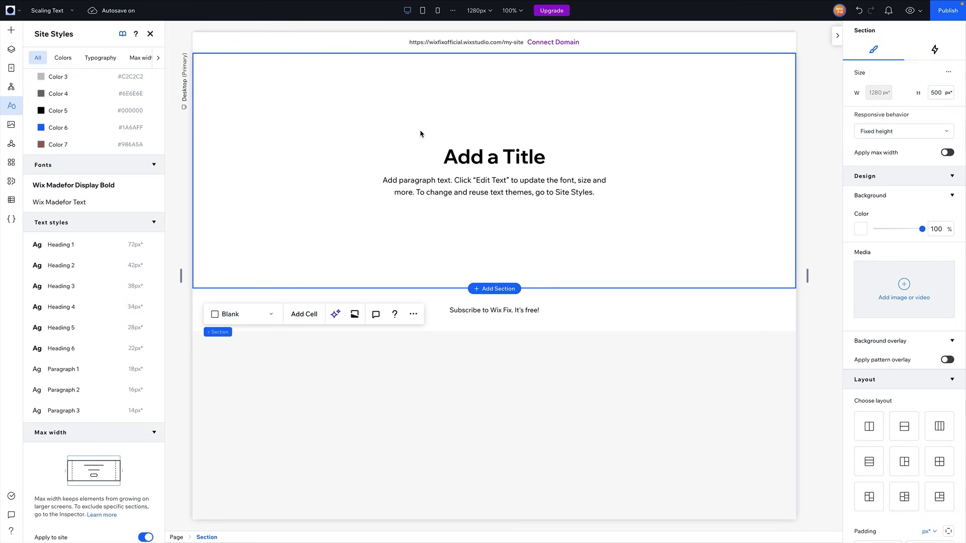
click(369, 105)
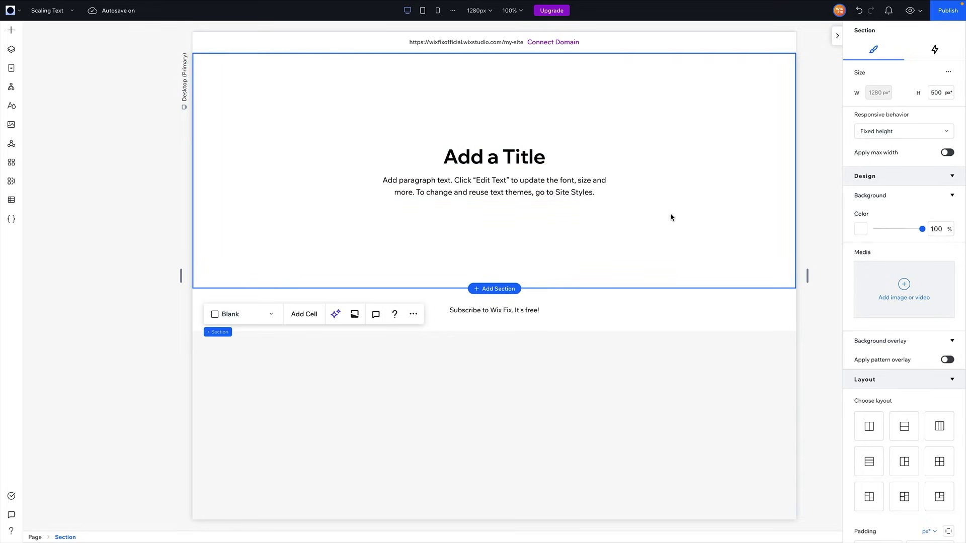
Select the paragraph to examine its style and font size limits, and review the site-wide text styles
click(517, 190)
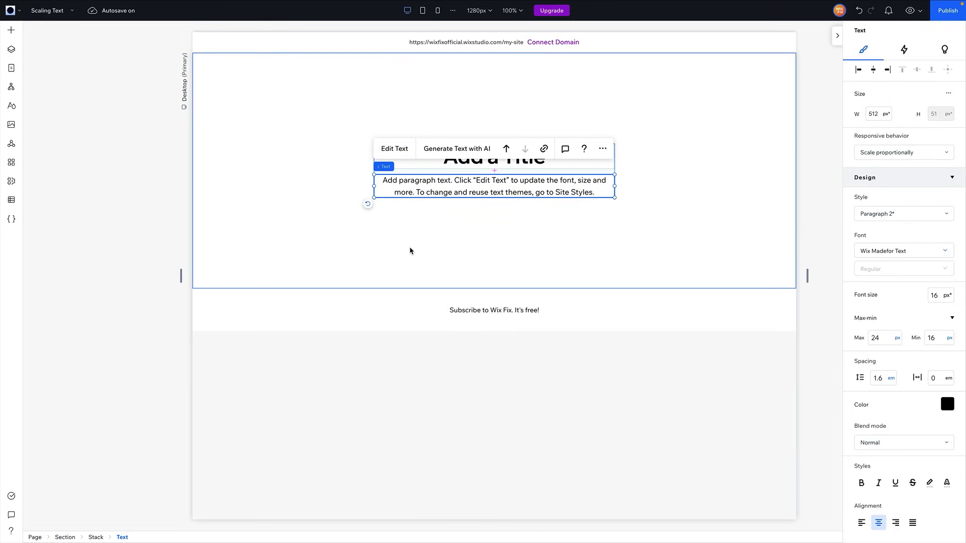
click(12, 106)
scroll(100, 373, down, 2)
scroll(100, 373, up, 2)
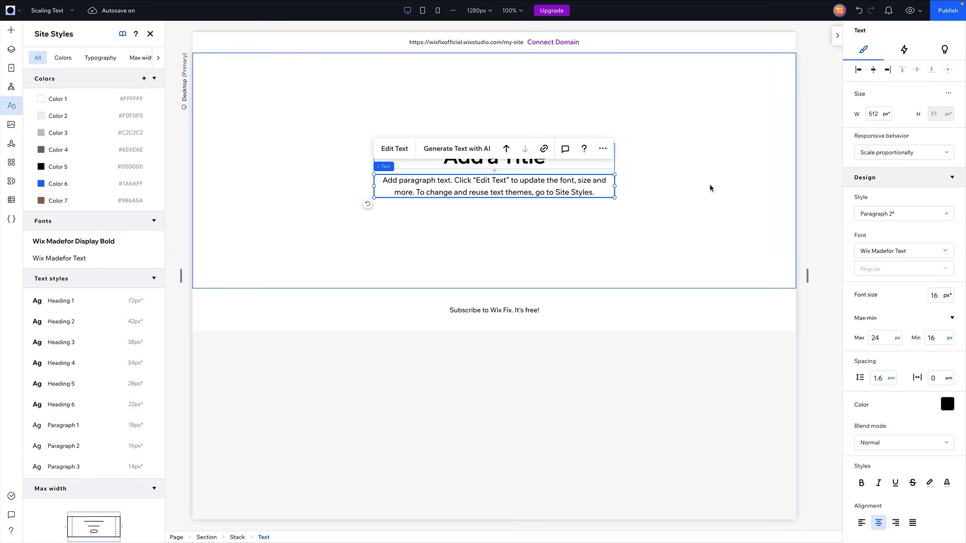